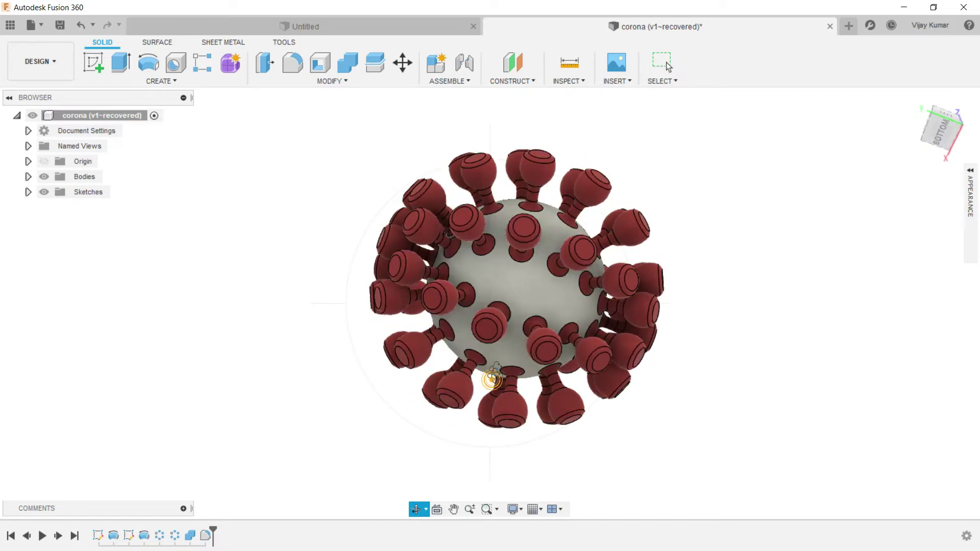
Orbit the finished coronavirus model to a tilted top view.
mouse_move(502, 351)
middle_mouse_down("shift")
mouse_move(527, 285)
mouse_move(579, 210)
middle_mouse_up("shift")
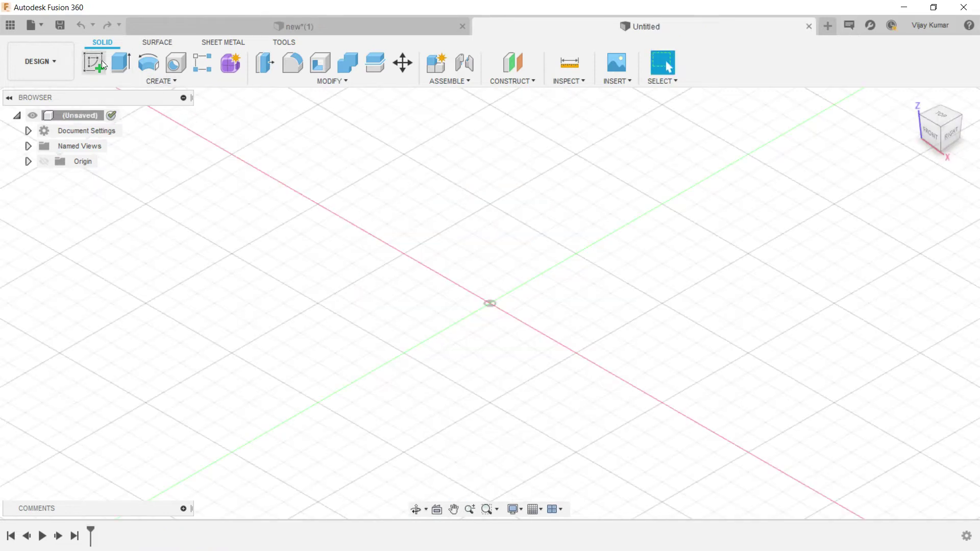
Sketch on the front plane a circle at the origin dimensioned to 160 mm diameter.
left_click(98, 65)
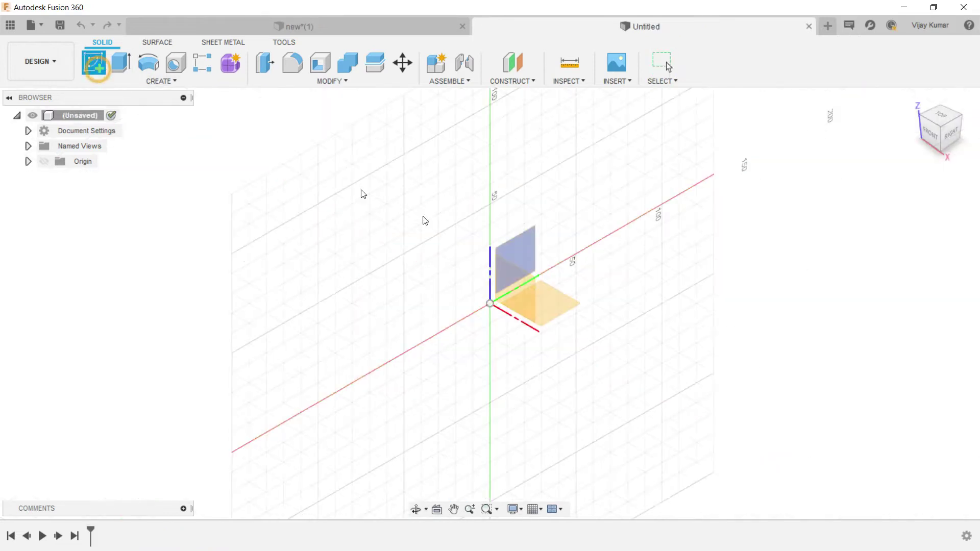
left_click(503, 276)
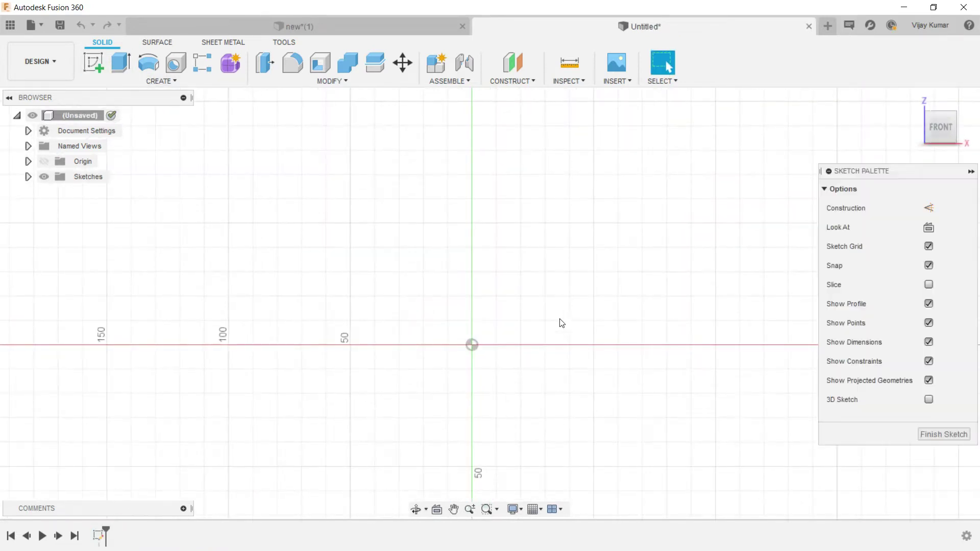
left_click(148, 62)
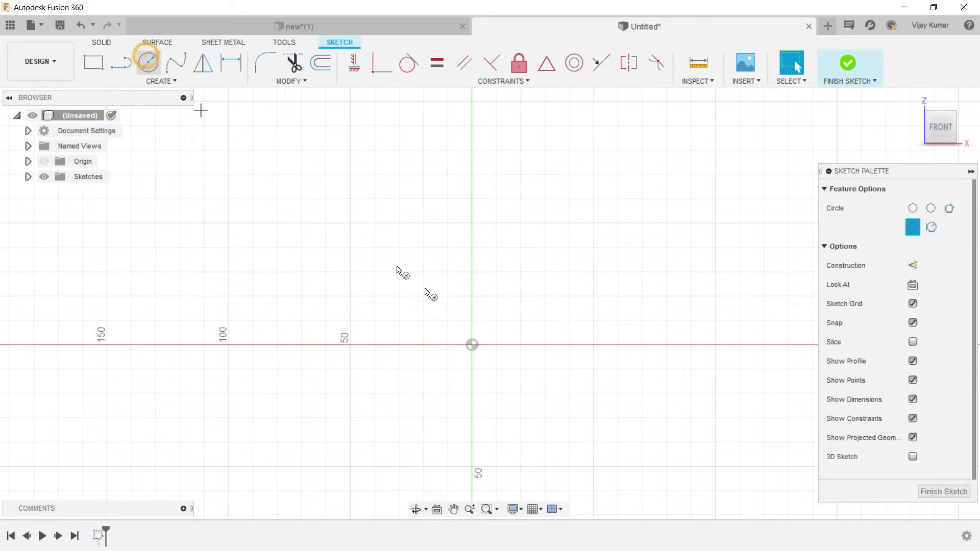
left_click(472, 341)
scroll(429, 245, "down", 2)
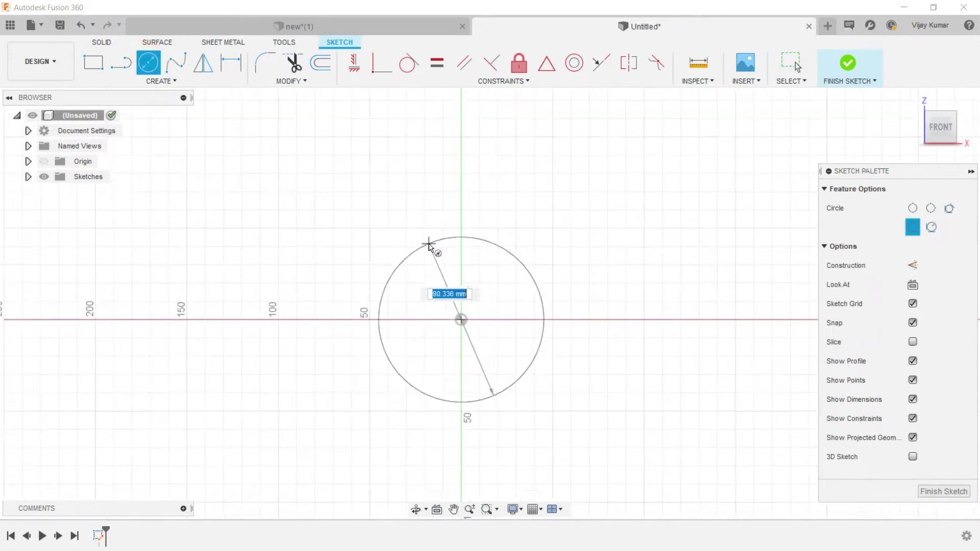
scroll(438, 204, "down", 1)
left_click(457, 169)
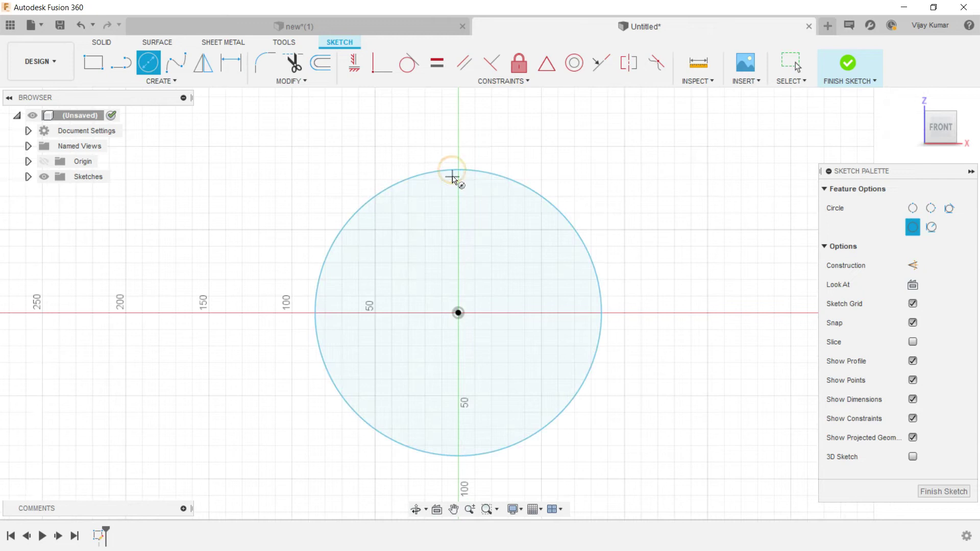
left_click(231, 62)
left_click(485, 171)
left_click(504, 145)
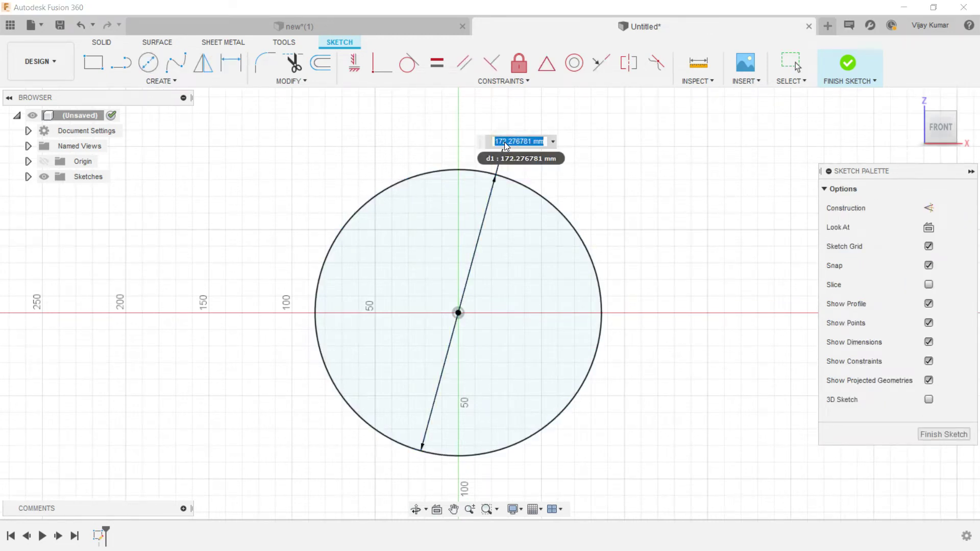
type("16")
key("Return")
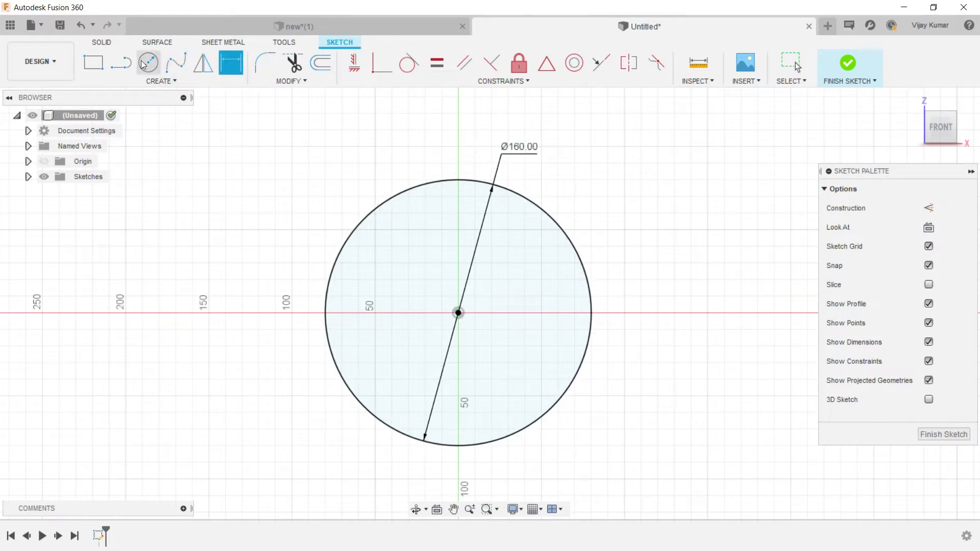
Draw a vertical line through the circle's centre from top to bottom edge.
left_click(121, 62)
left_click(458, 313)
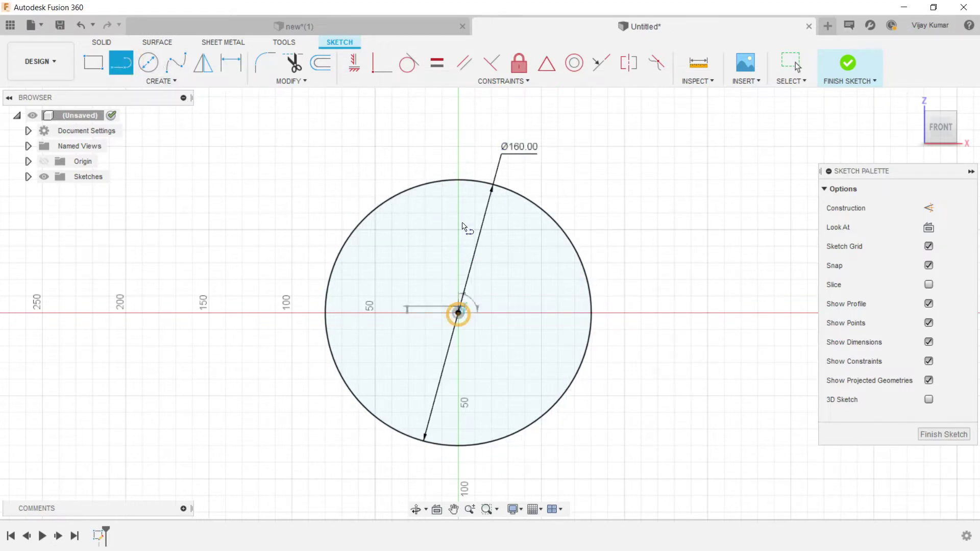
key("Escape")
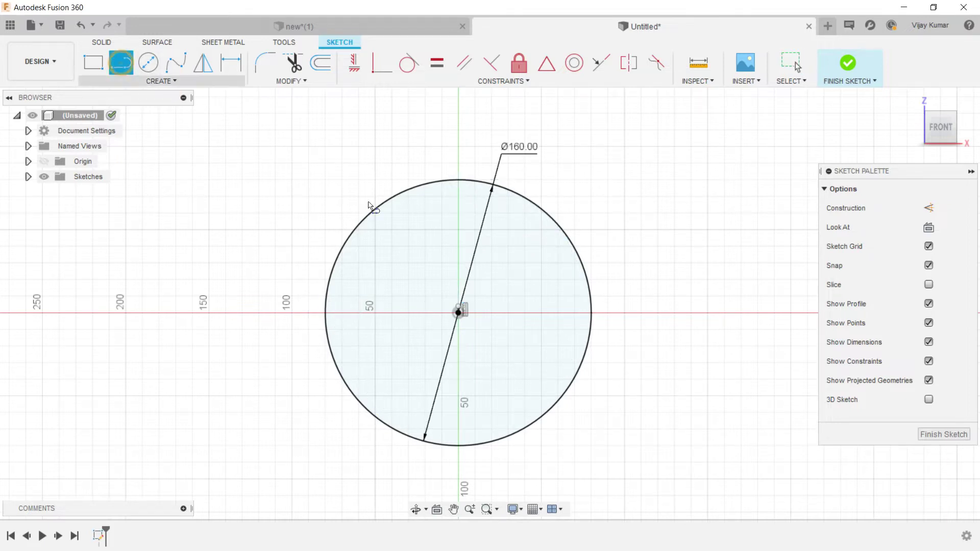
left_click(458, 312)
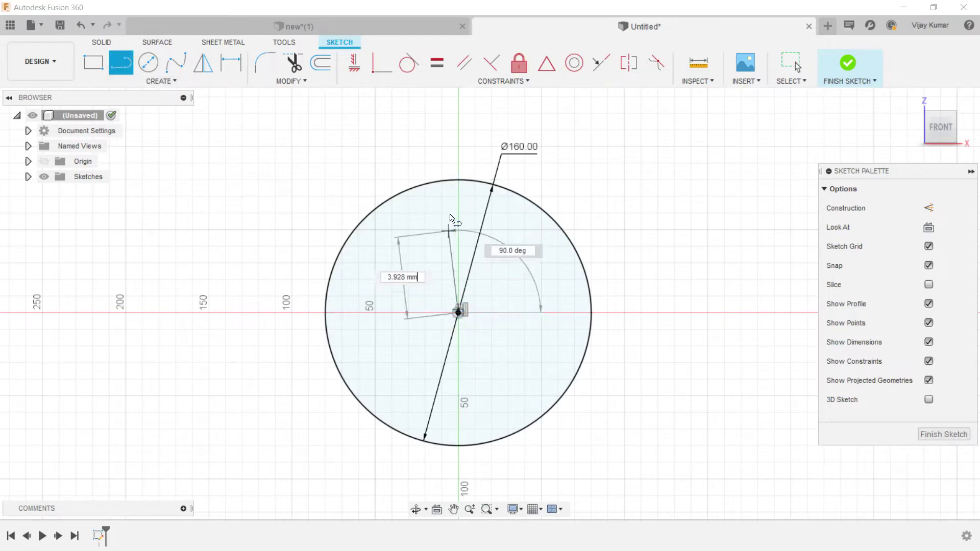
left_click(458, 181)
left_click(459, 324)
left_click(458, 445)
key("Escape")
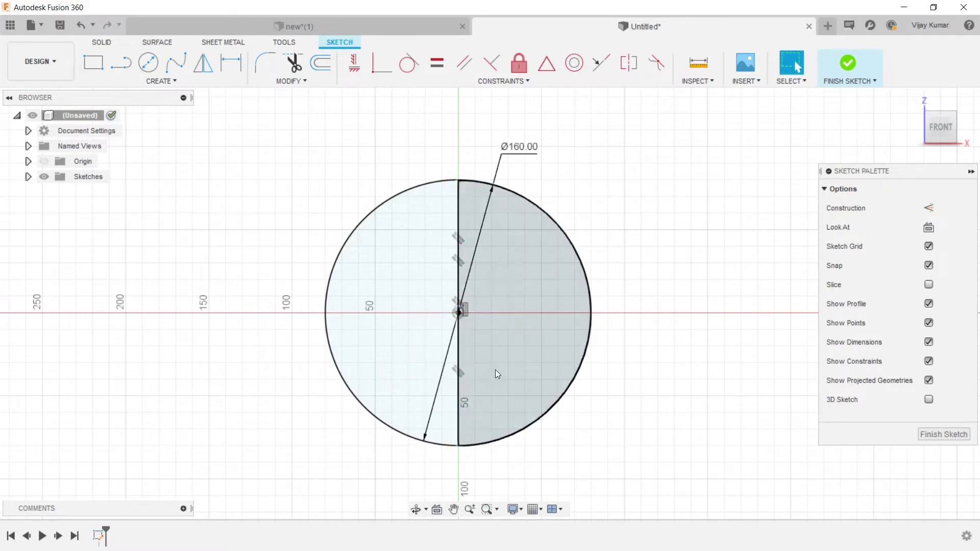
scroll(497, 373, "down", 3)
mouse_move(496, 373)
middle_mouse_down("shift")
mouse_move(515, 376)
mouse_move(426, 312)
middle_mouse_up("shift")
Revolve the right half-circle profile 360° about the vertical centre line into a solid sphere.
key("x")
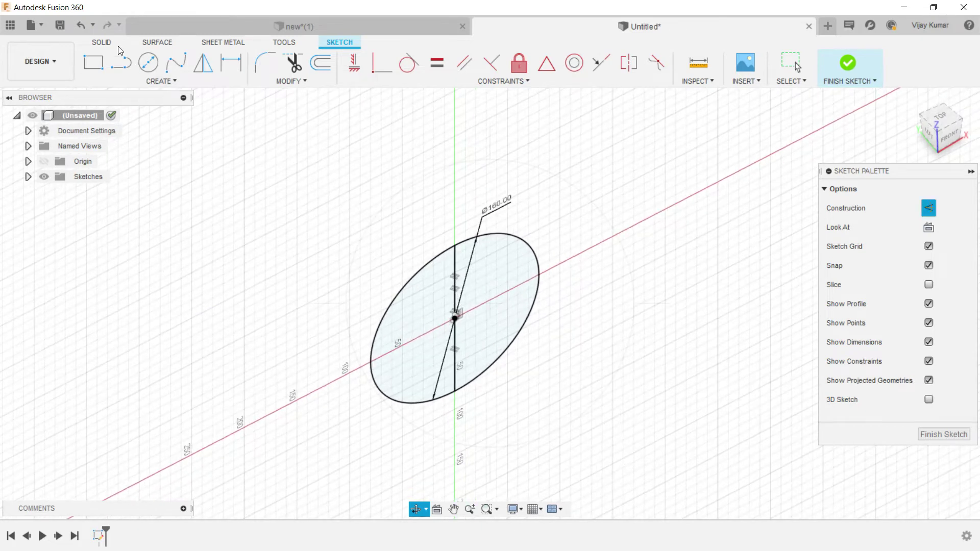
left_click(102, 42)
left_click(148, 62)
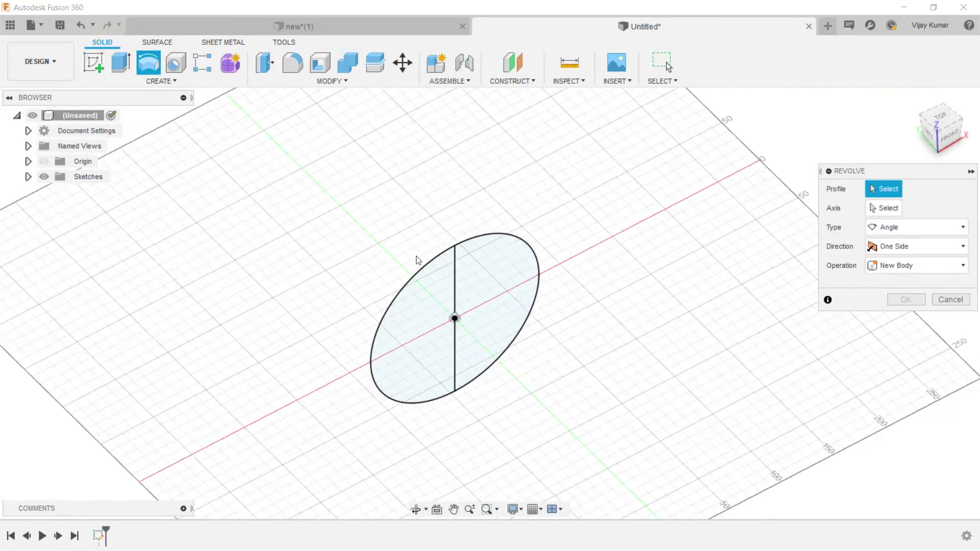
left_click(500, 287)
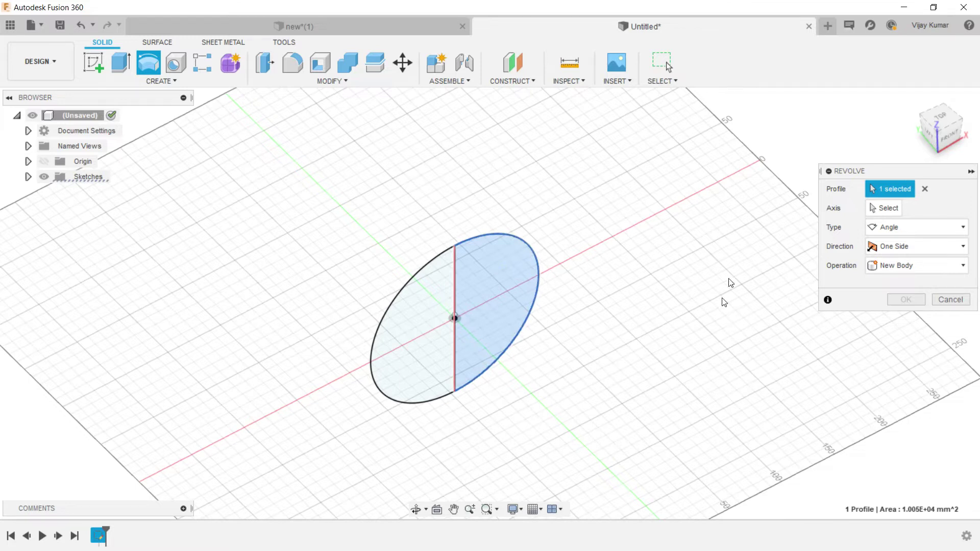
left_click(884, 208)
left_click(454, 282)
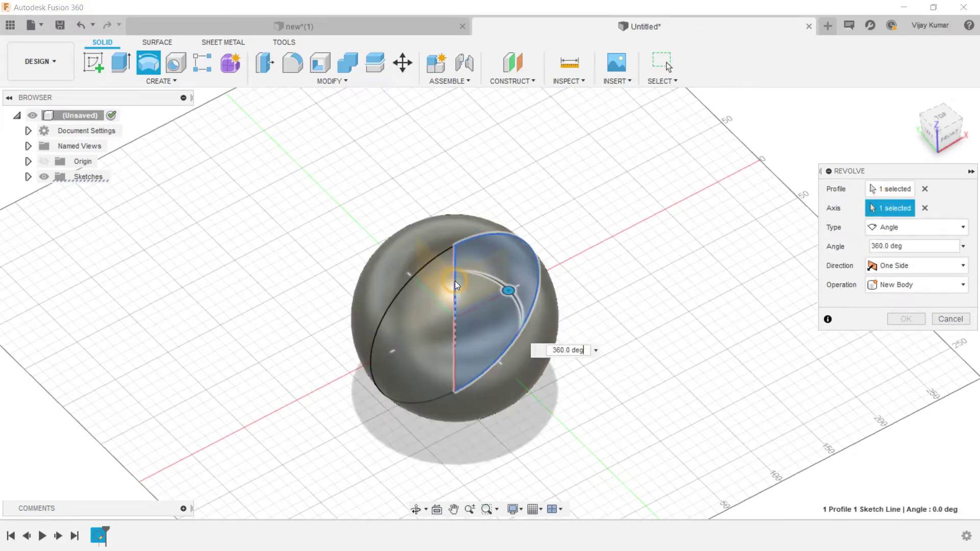
left_click(902, 323)
scroll(562, 350, "down", 2)
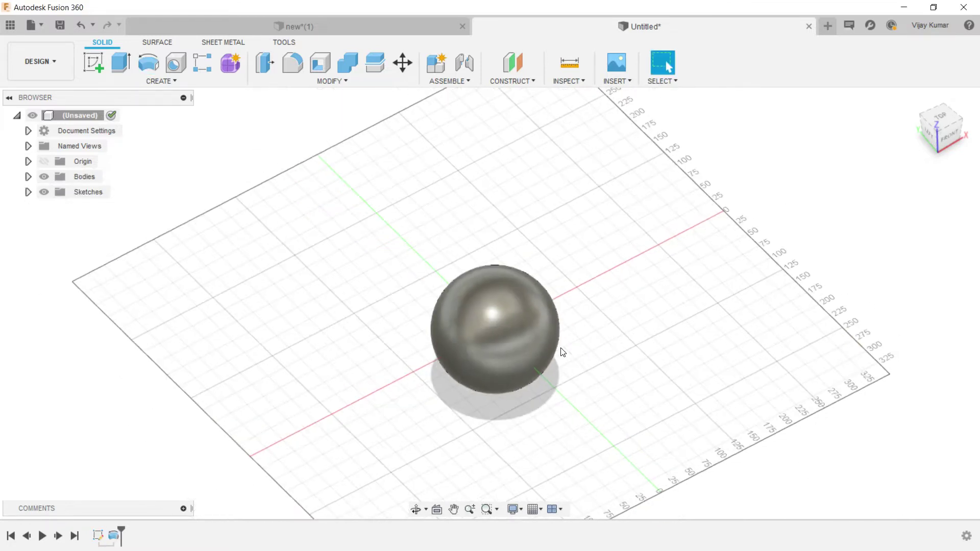
scroll(497, 371, "up", 3)
scroll(498, 371, "up", 2)
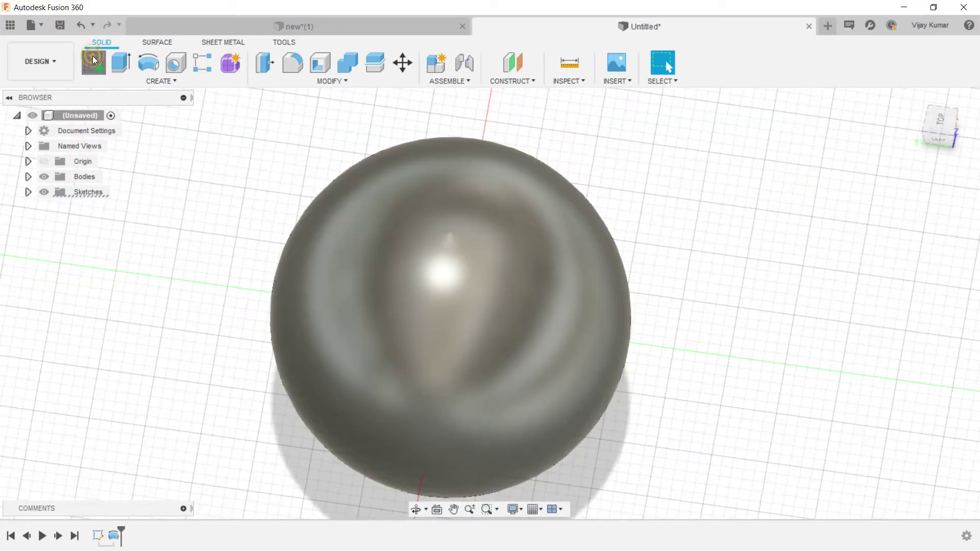
Start a new sketch on the horizontal plane above the sphere.
left_click(92, 59)
left_click(443, 289)
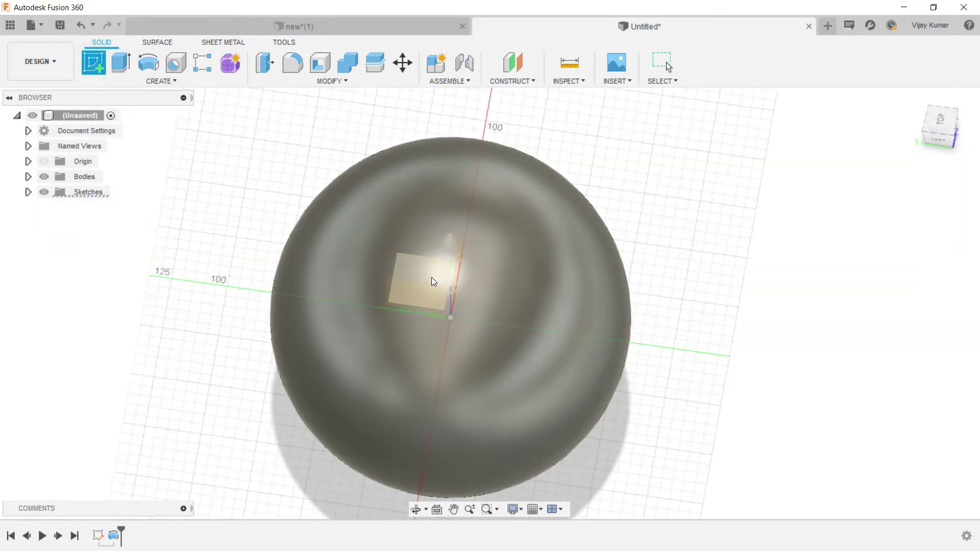
scroll(442, 225, "down", 2)
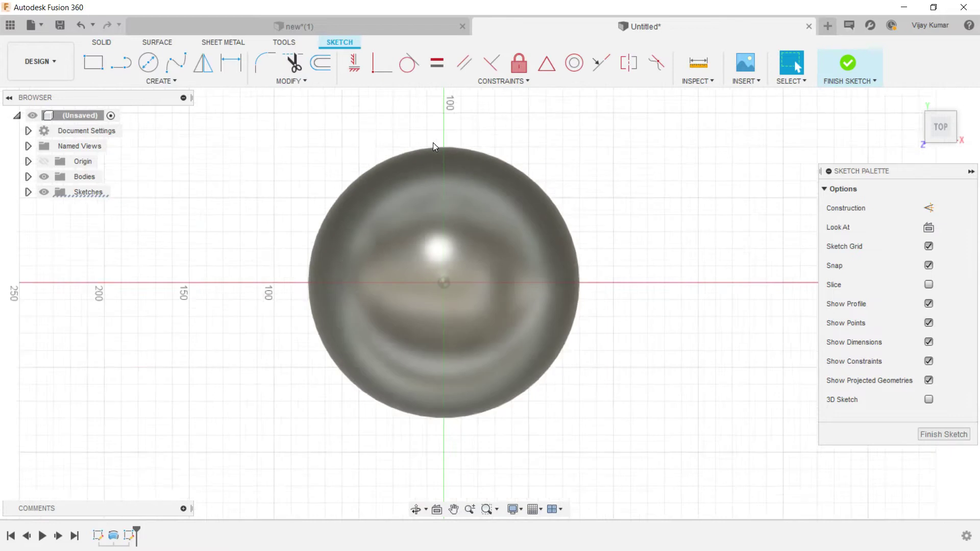
scroll(432, 142, "down", 2)
scroll(436, 108, "down", 2)
scroll(434, 109, "up", 2)
scroll(431, 109, "up", 3)
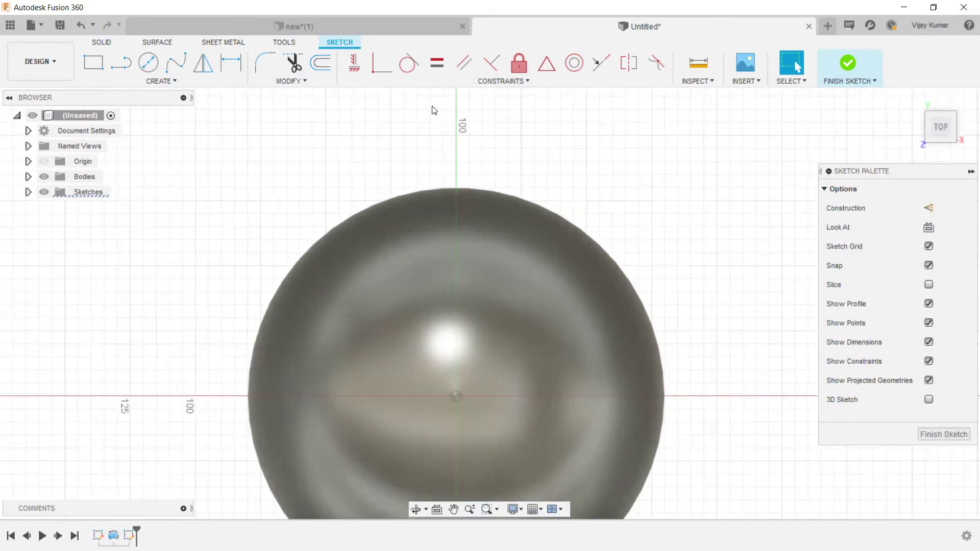
scroll(357, 97, "up", 2)
Draw a vertical line up from the sphere's top and dimension it 50 mm.
left_click(121, 63)
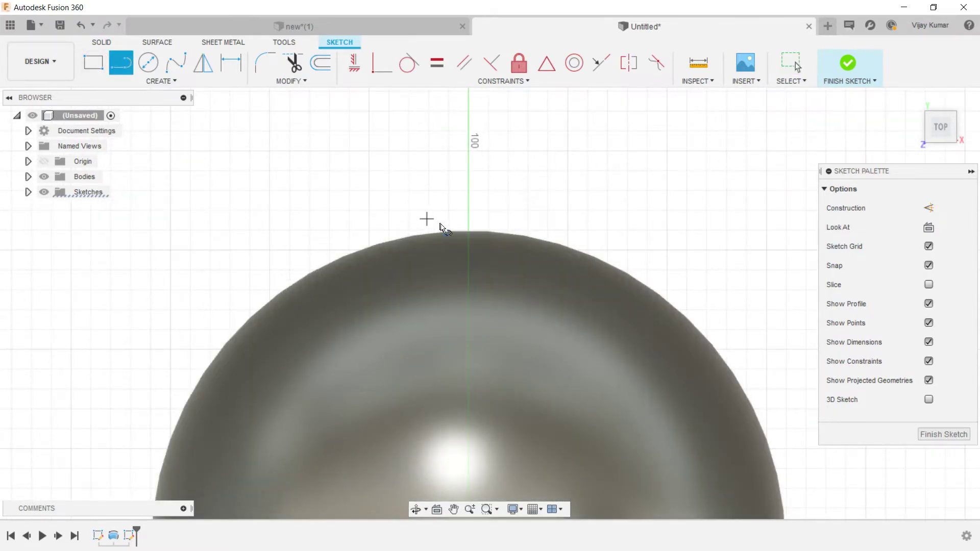
left_click(464, 232)
scroll(494, 320, "down", 3)
scroll(490, 281, "down", 2)
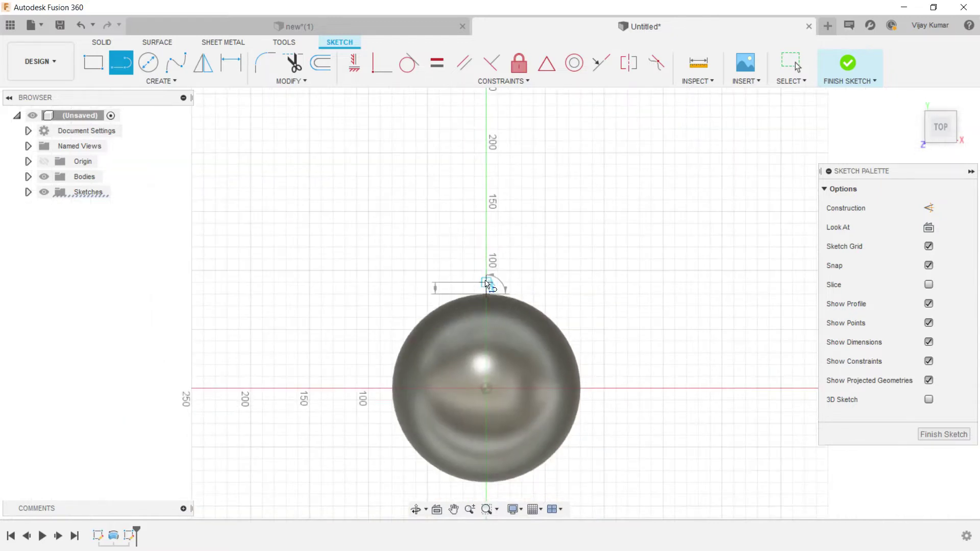
scroll(485, 249, "up", 3)
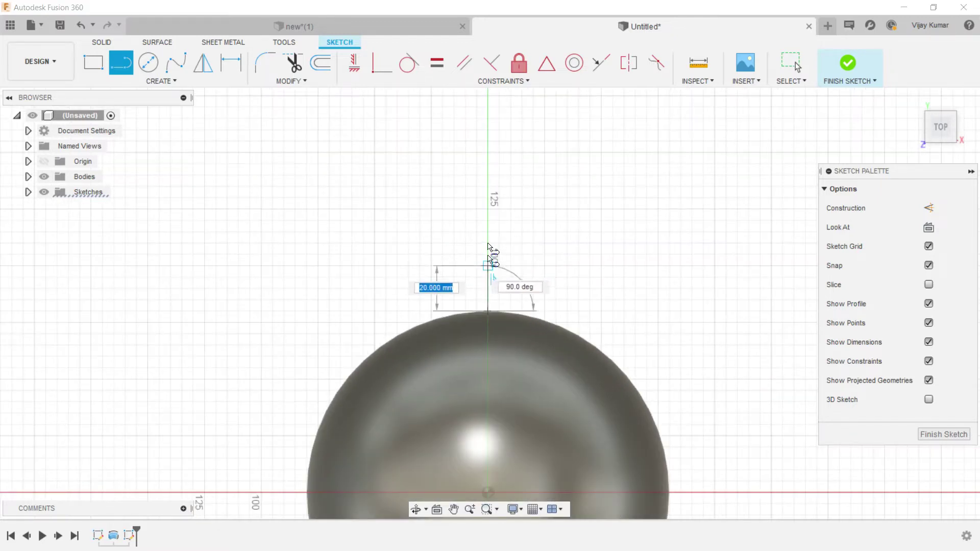
left_click(488, 197)
key("Escape")
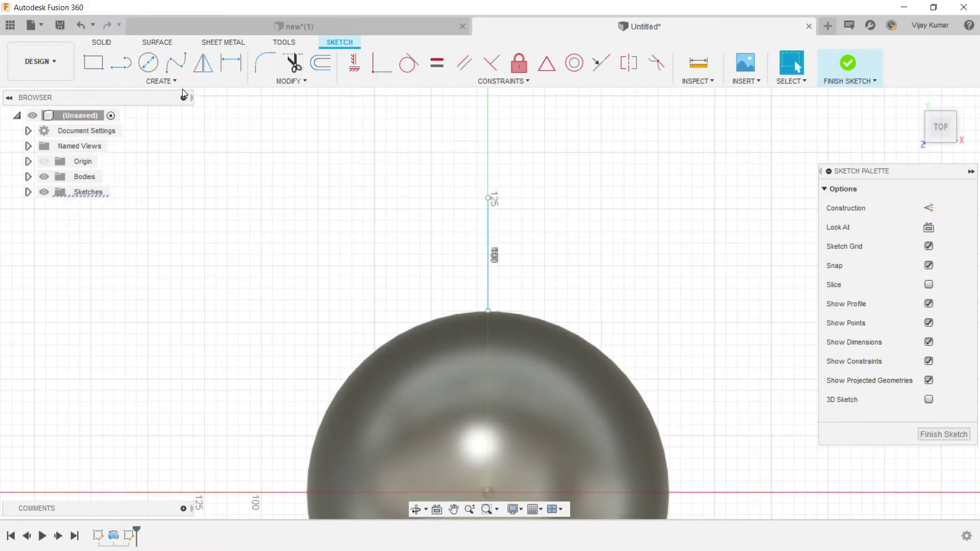
left_click(223, 77)
left_click(488, 278)
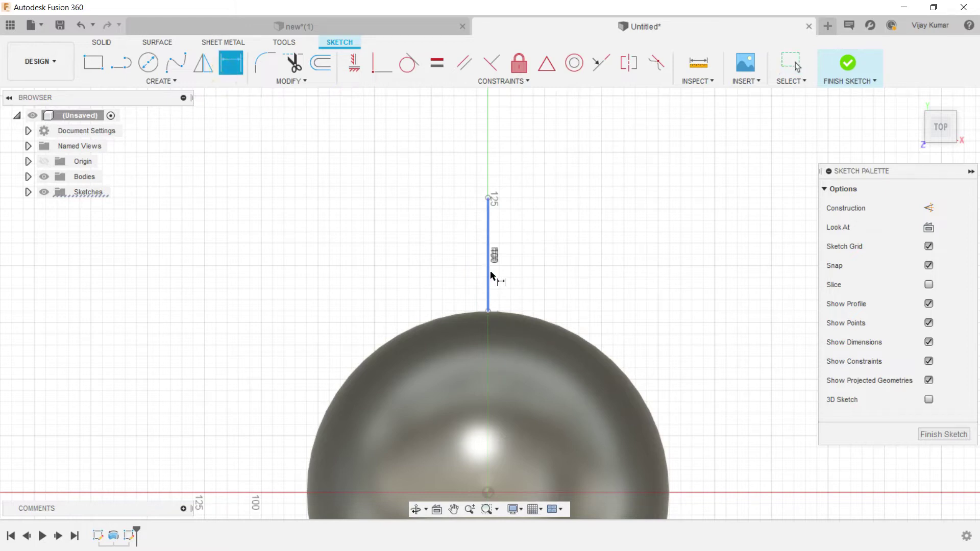
left_click(516, 272)
type("50")
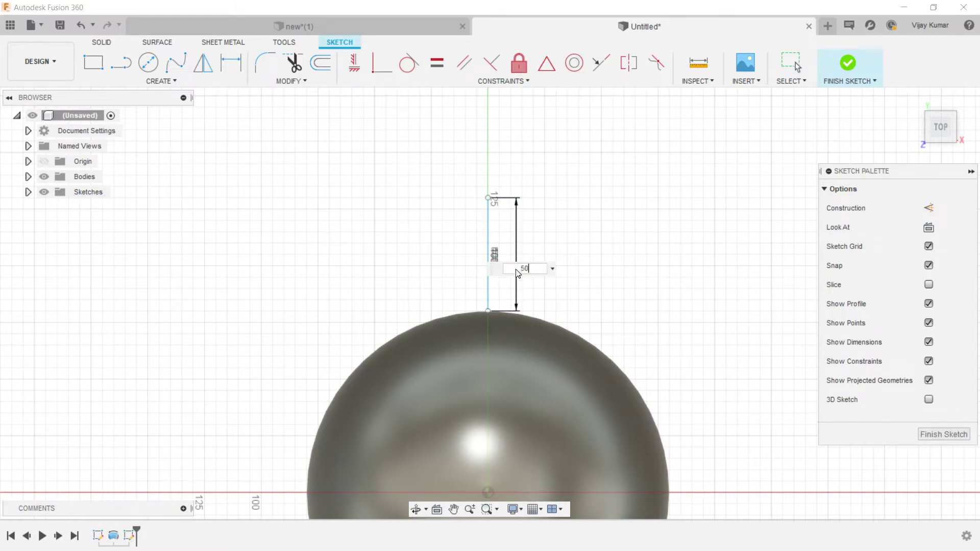
key("Return")
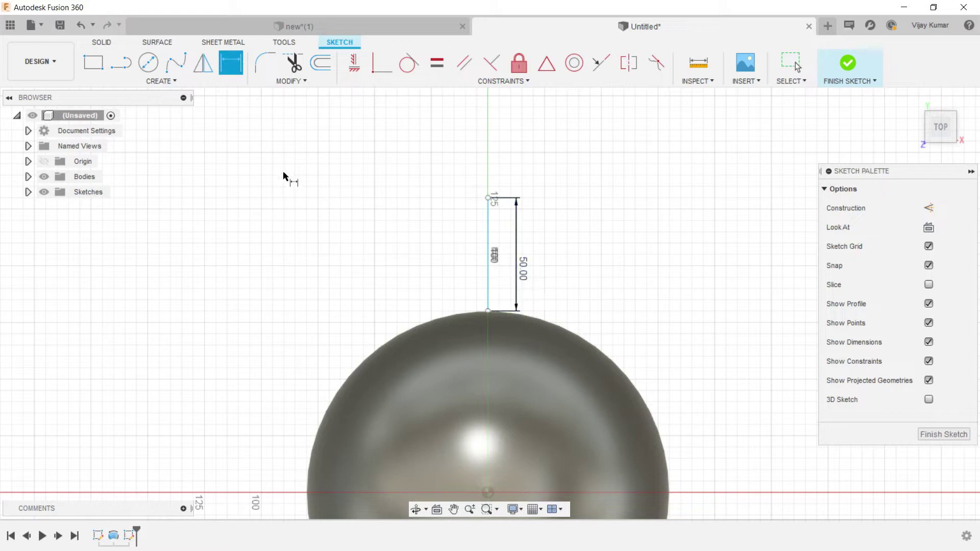
Draw the stem: a short horizontal segment left from the line's base, then an upright segment.
left_click(121, 63)
scroll(454, 250, "up", 2)
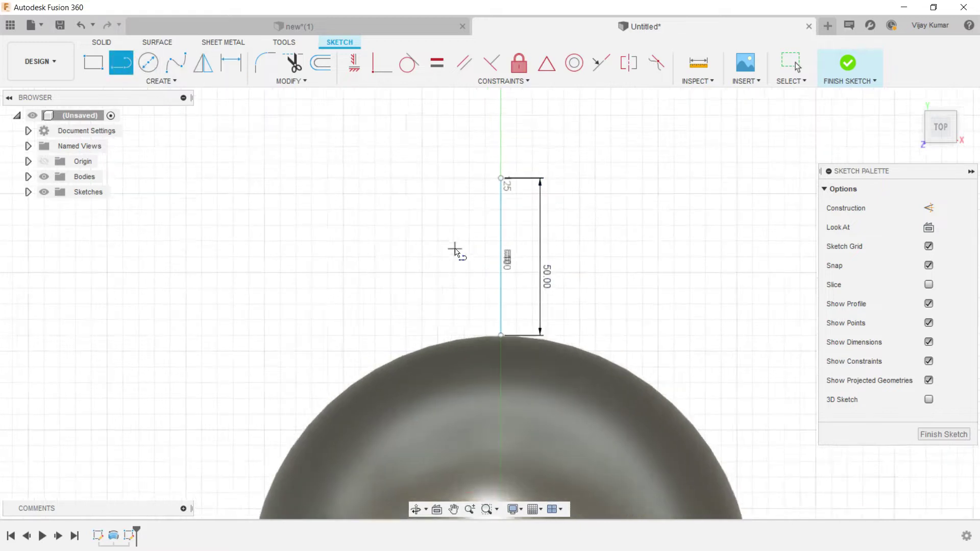
scroll(454, 250, "up", 1)
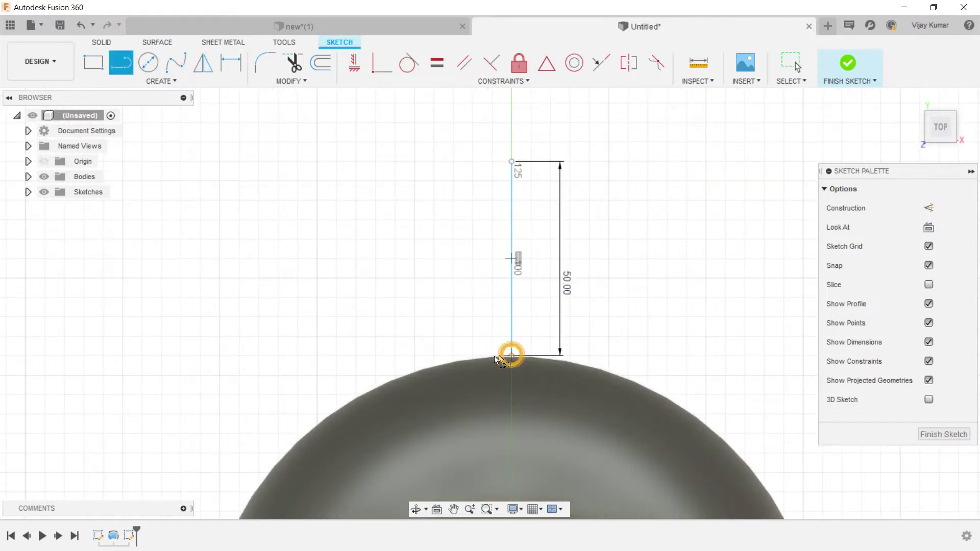
left_click(511, 356)
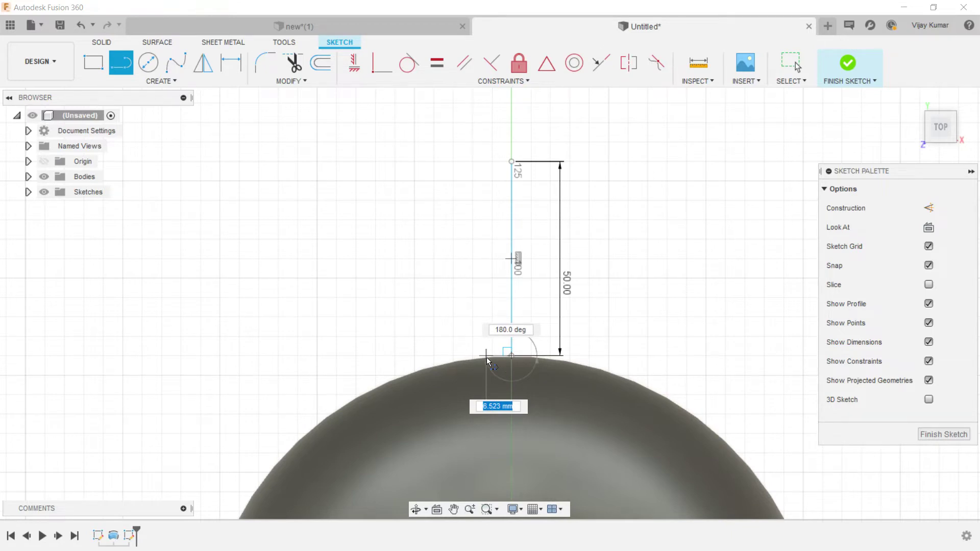
left_click(486, 358)
left_click(488, 303)
key("Escape")
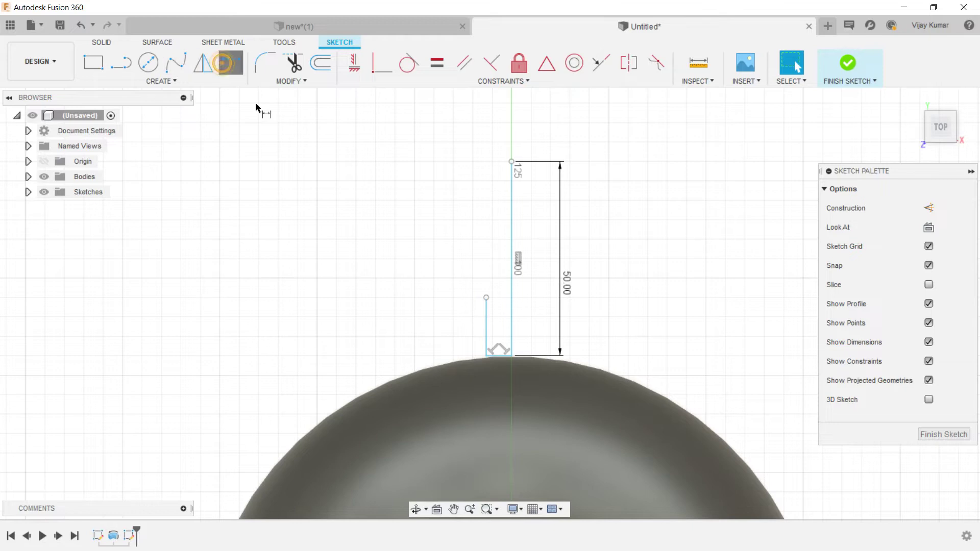
key("Escape")
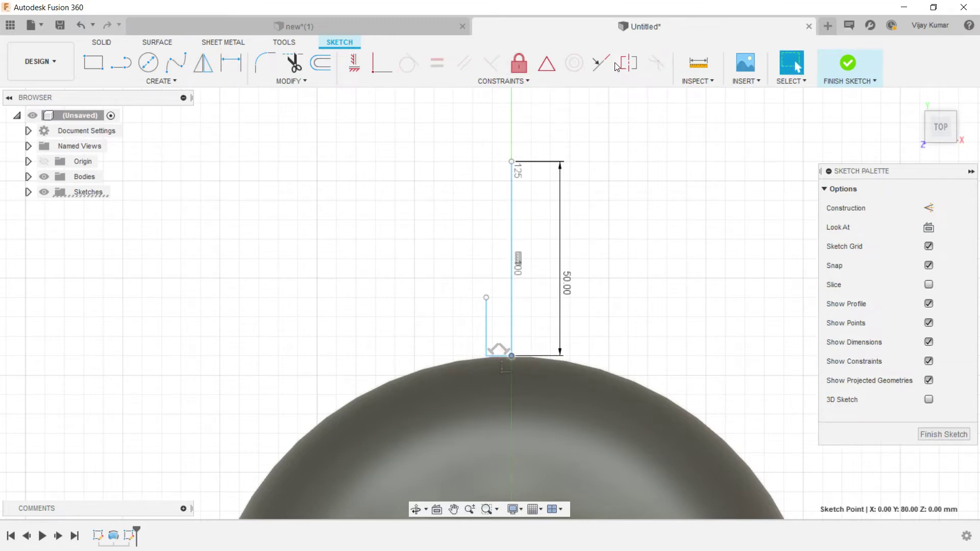
Fix the centre line and dimension the stem segments to 5 mm and 15 mm.
left_click(519, 63)
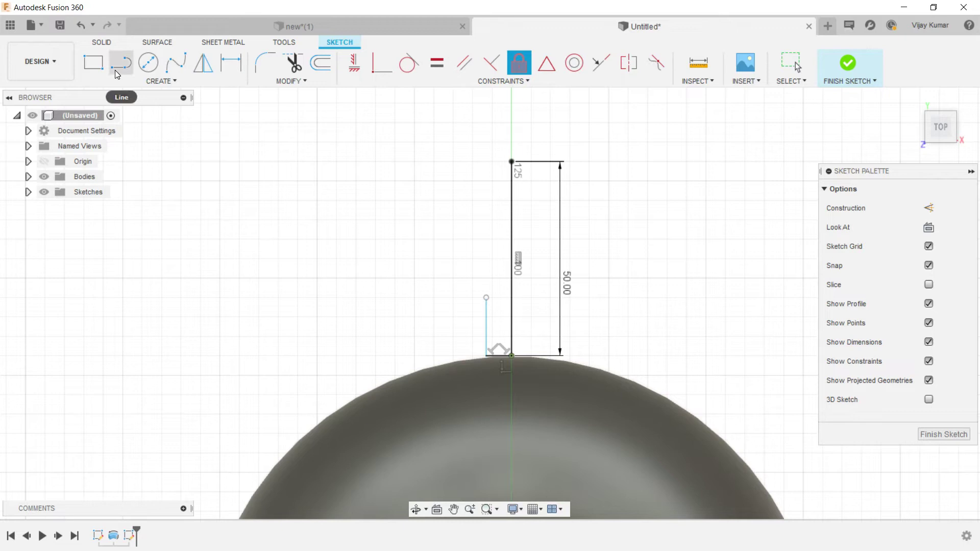
left_click(231, 62)
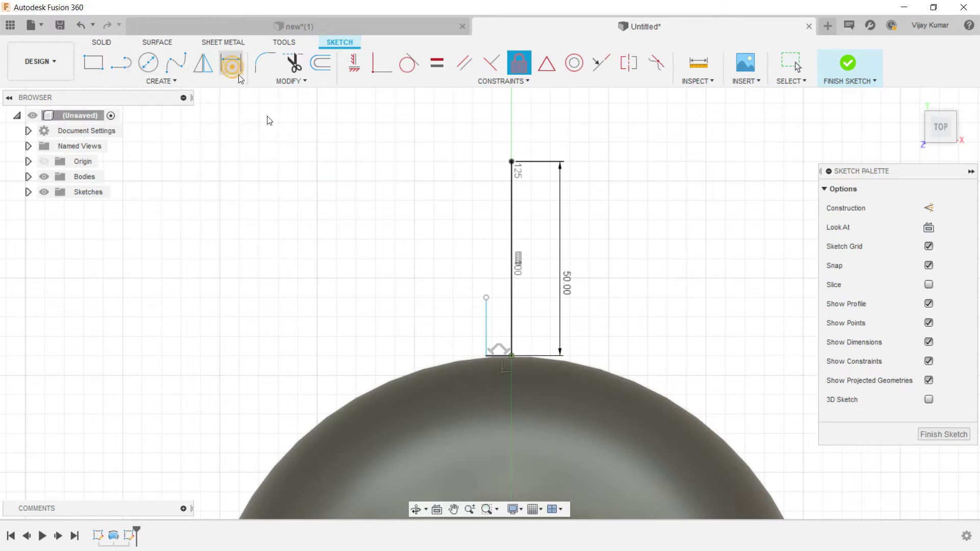
left_click(495, 356)
left_click(497, 382)
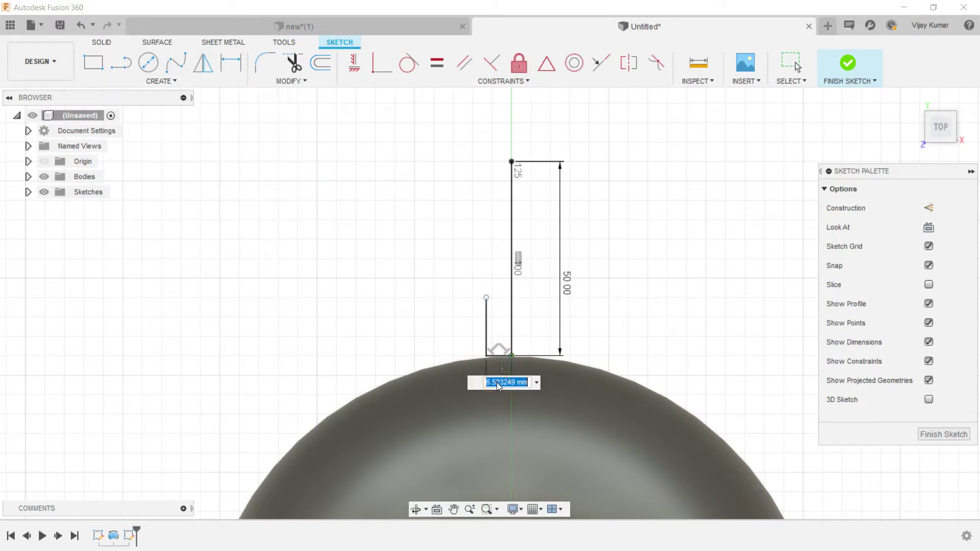
type("5")
key("Return")
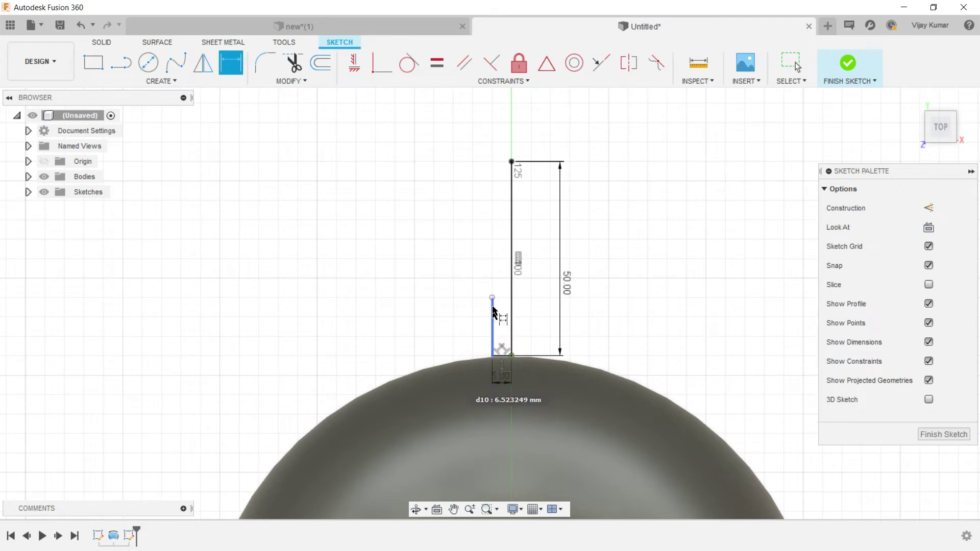
left_click(491, 310)
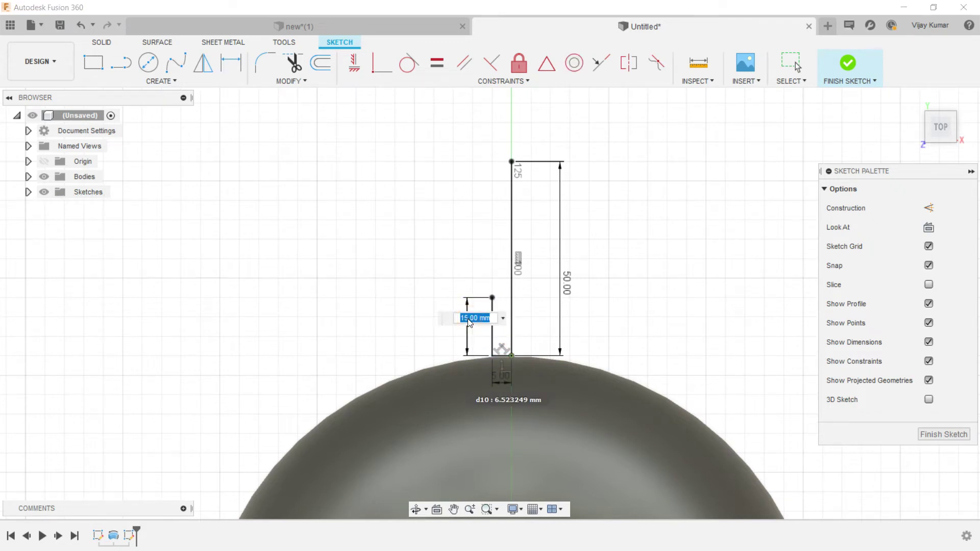
type("15")
key("Return")
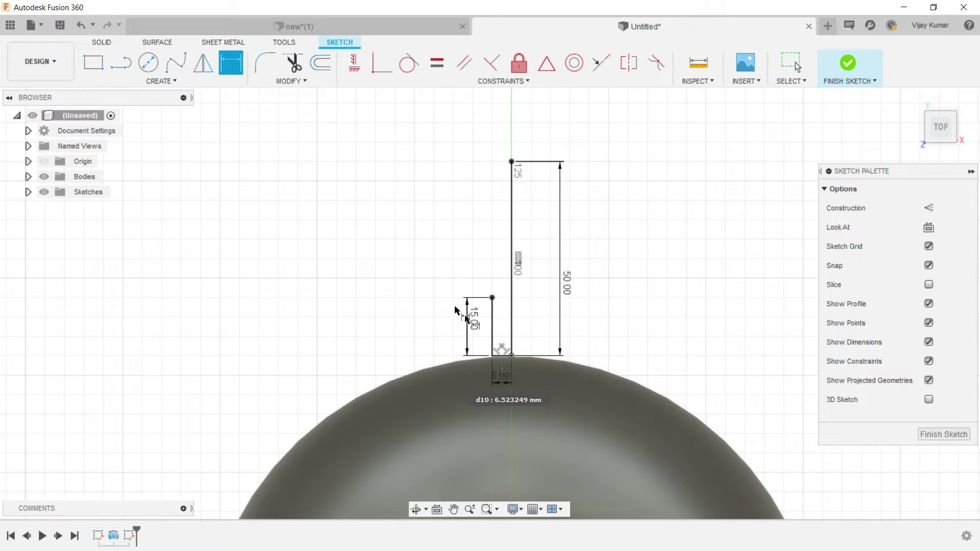
left_click(162, 81)
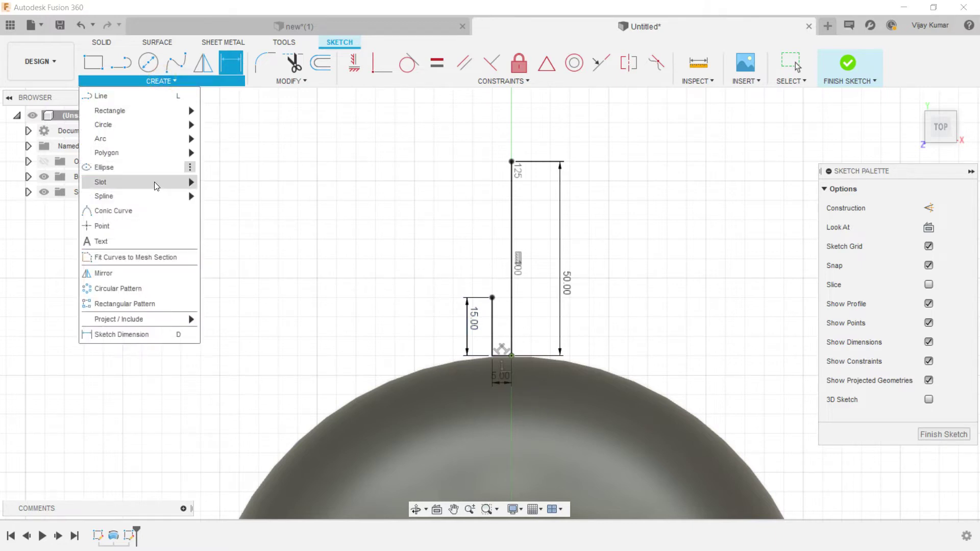
Draw connected 3-point arcs rising from the stem top to form the mushroom cap curve.
mouse_move(100, 139)
left_click(211, 144)
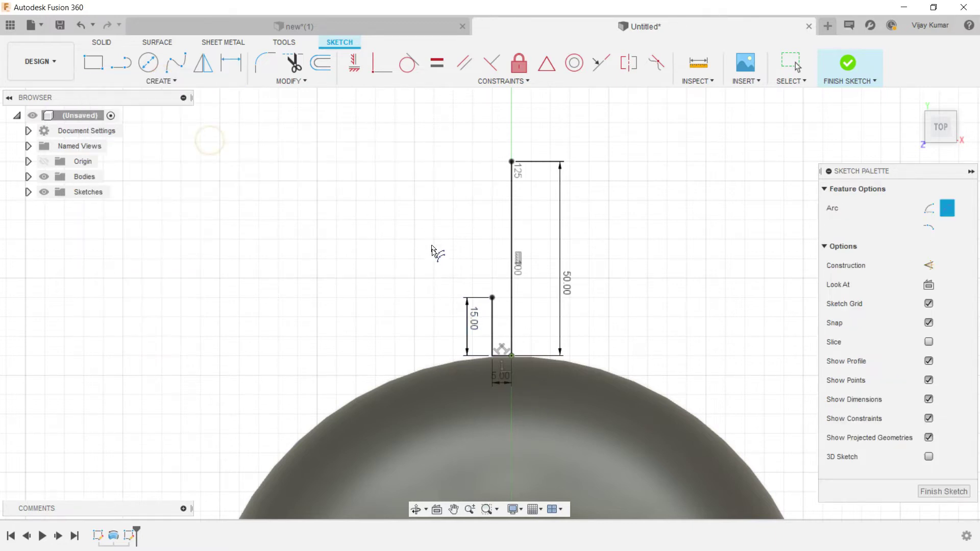
left_click(491, 297)
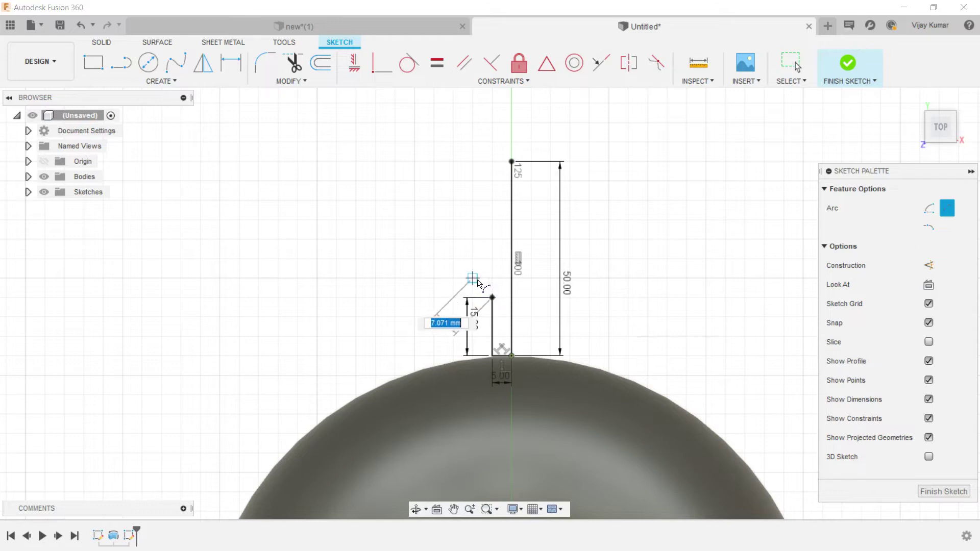
left_click(480, 271)
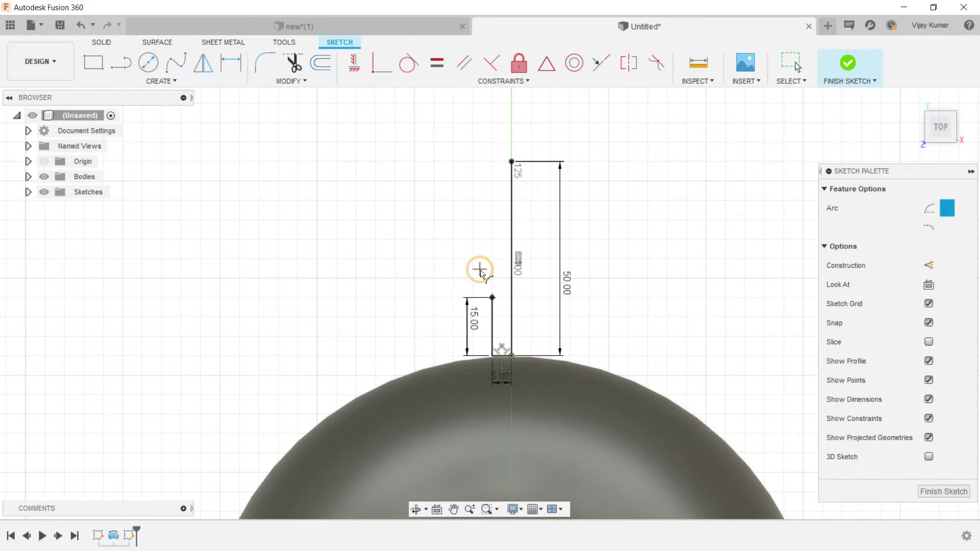
left_click(486, 278)
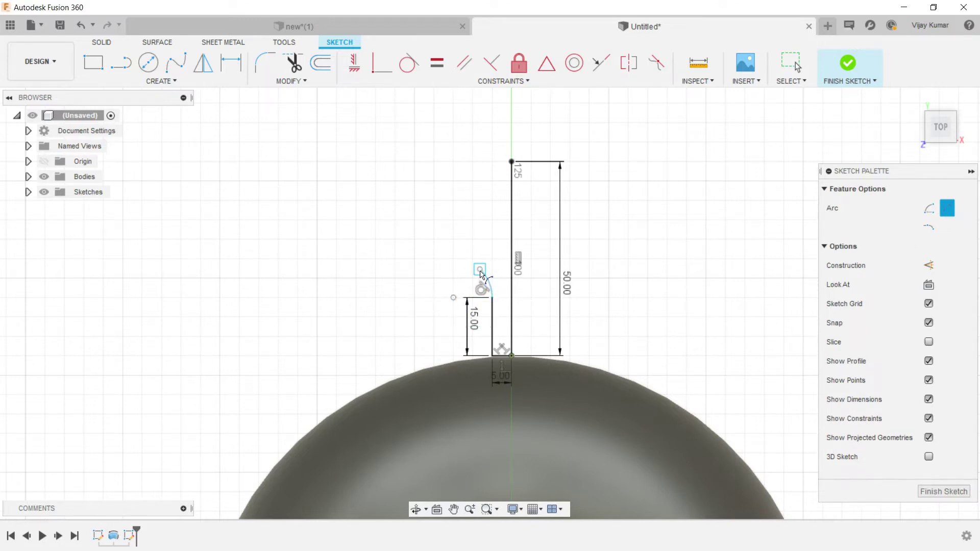
left_click(454, 184)
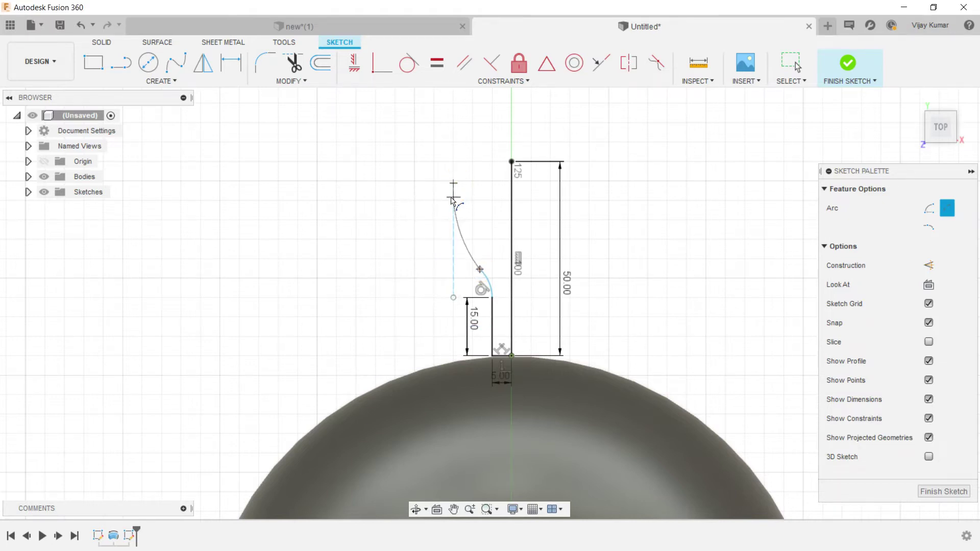
left_click(451, 200)
left_click(453, 185)
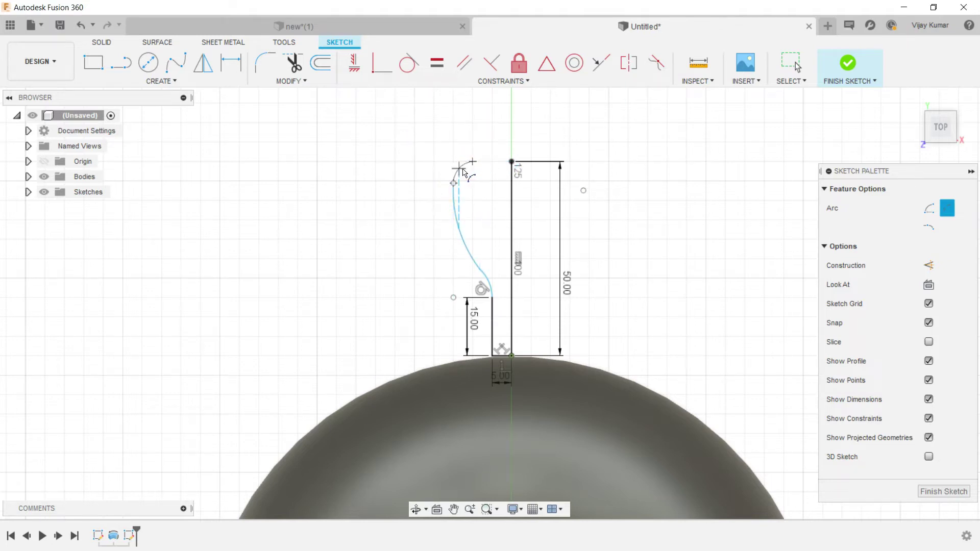
left_click(467, 164)
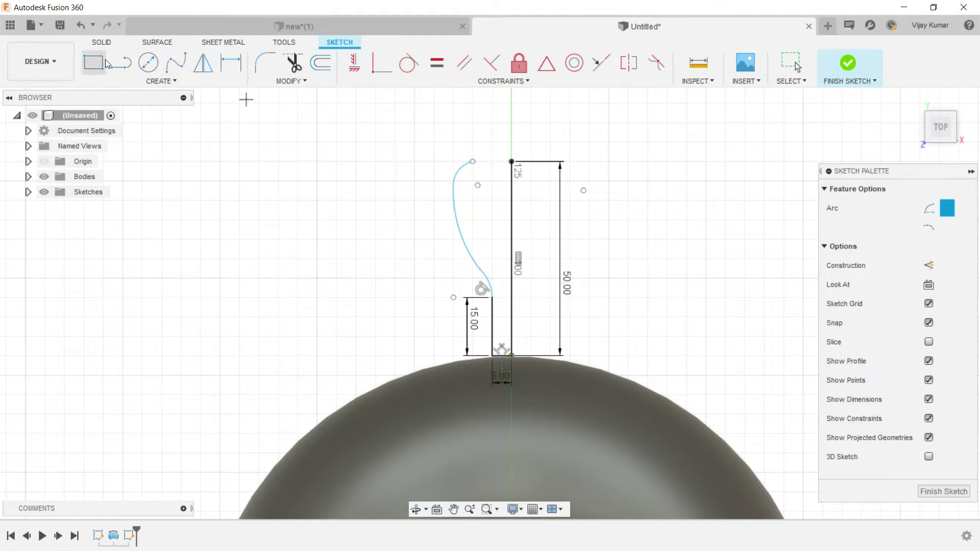
Close the profile with a line from the curve's top to the centre line's top.
left_click(121, 62)
left_click(471, 162)
left_click(511, 161)
Add radius dimensions R6.242, R33.482 and R9.94 to the three arcs.
key("Escape")
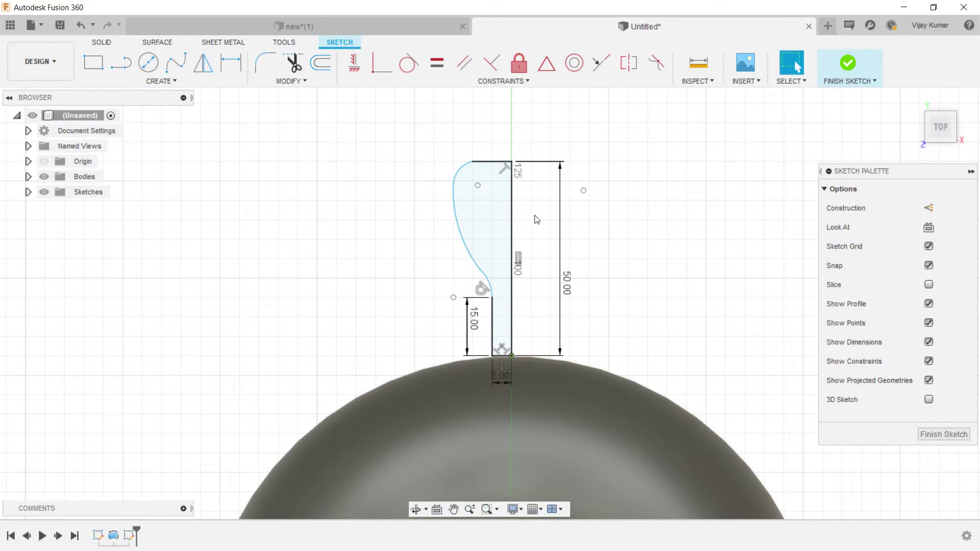
scroll(536, 219, "down", 1)
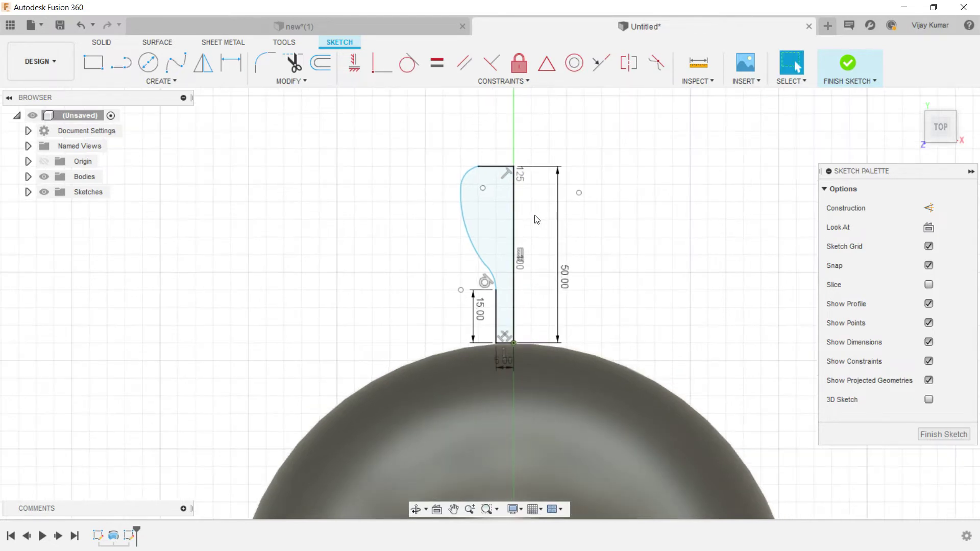
left_click(230, 62)
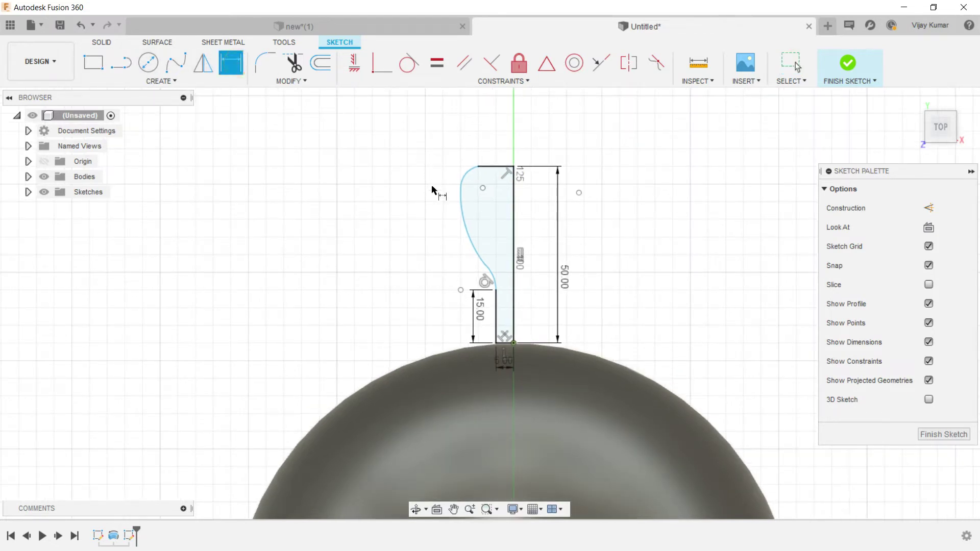
left_click(466, 178)
left_click(451, 161)
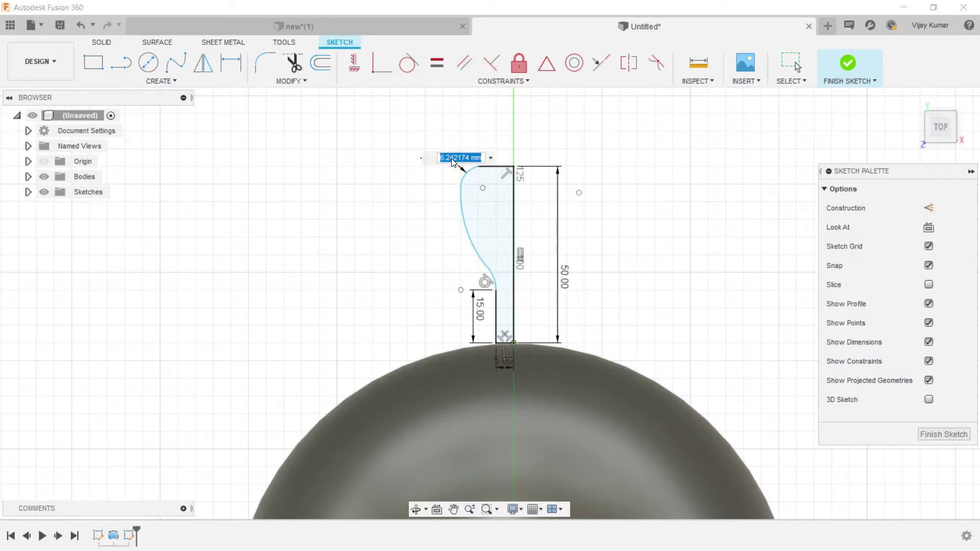
key("Return")
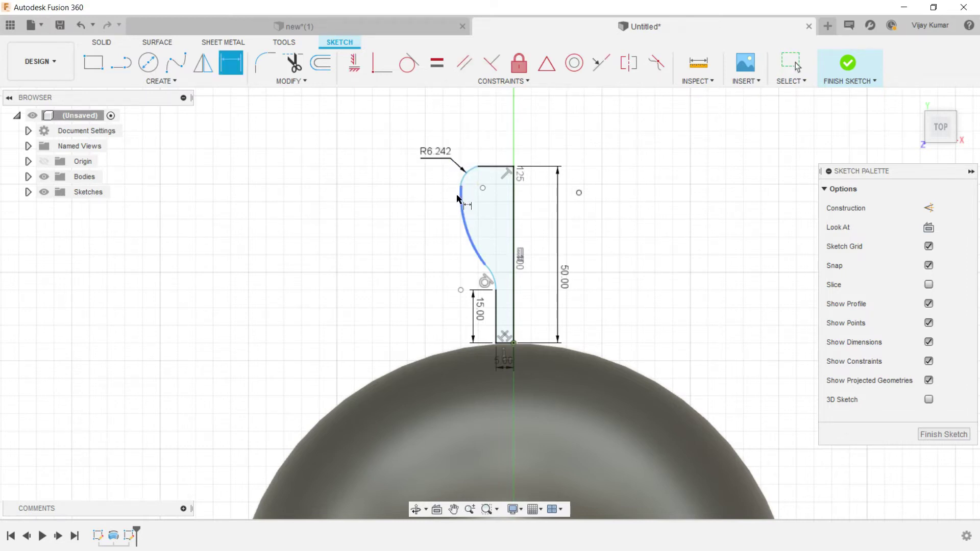
left_click(458, 200)
left_click(400, 218)
key("Return")
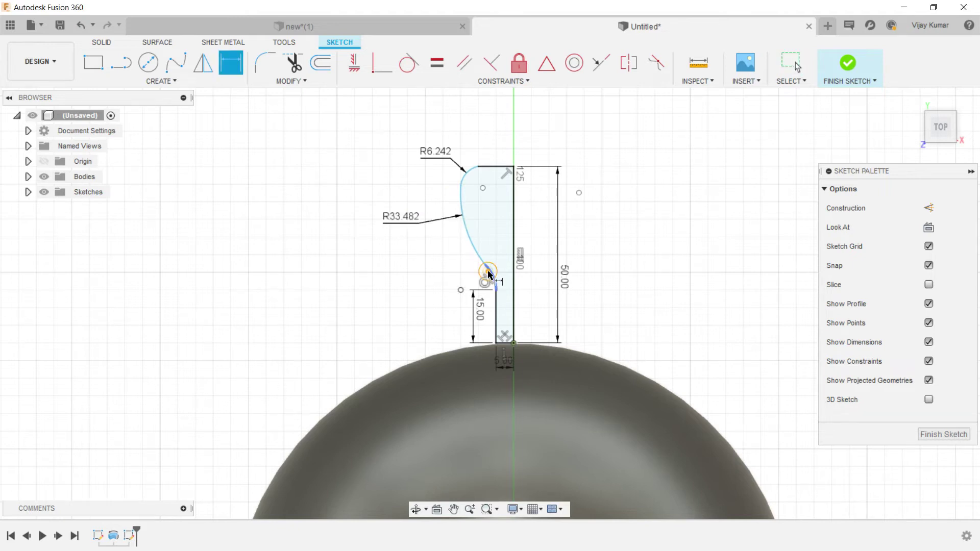
left_click(488, 274)
left_click(469, 282)
key("Return")
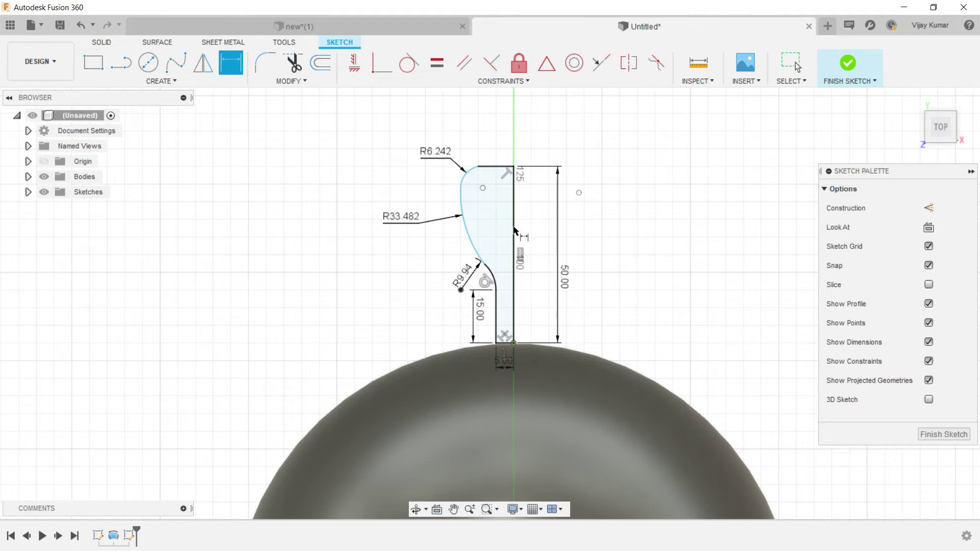
key("Escape")
Fix the curve's top point, the R33.482 arc and the R6.242 arc, then finish the sketch.
left_click(478, 167)
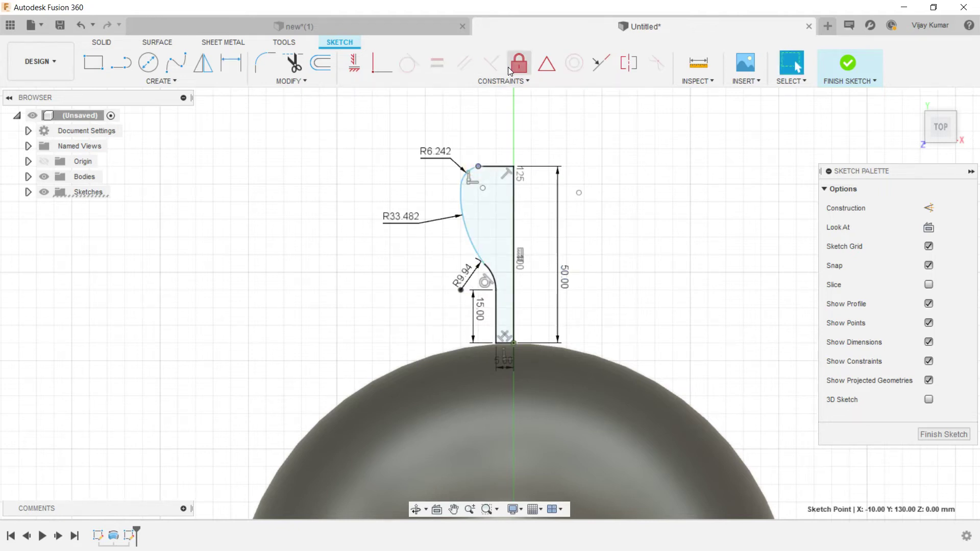
left_click(513, 69)
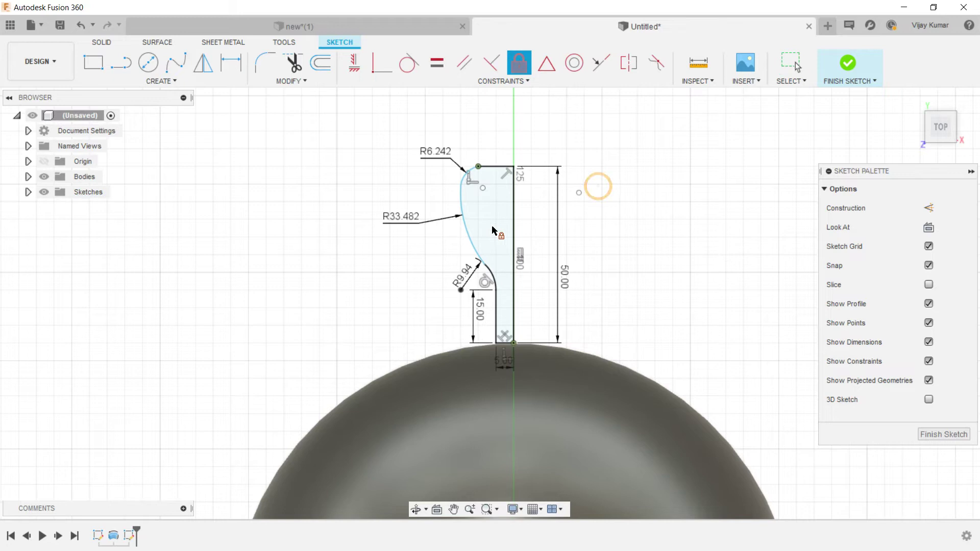
left_click(469, 240)
left_click(465, 180)
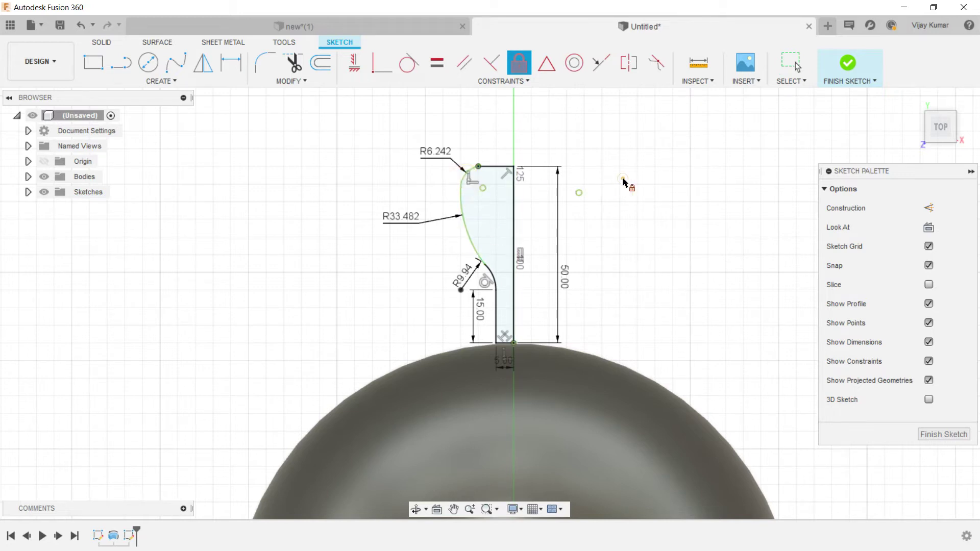
left_click(925, 434)
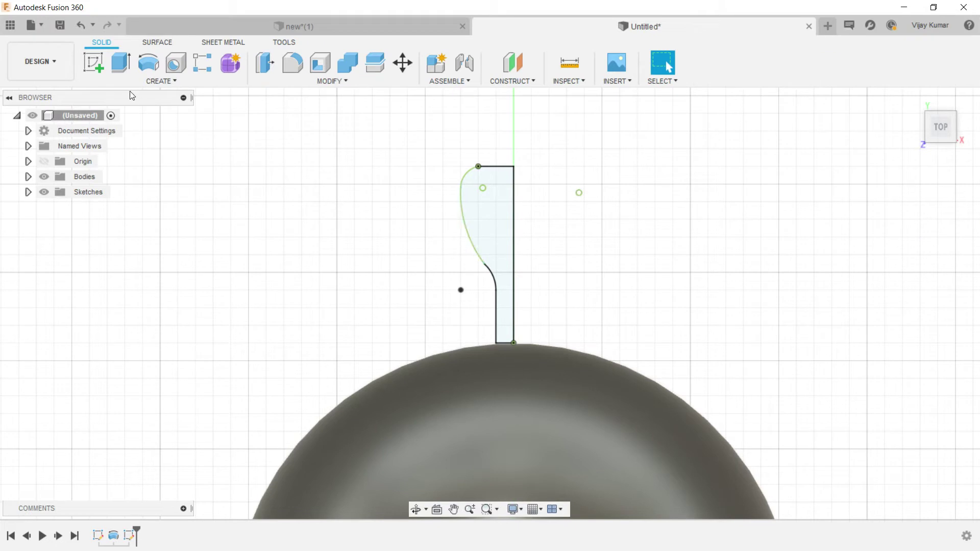
Revolve the spike profile 360° about its vertical sketch line into a mushroom-shaped spike.
left_click(148, 64)
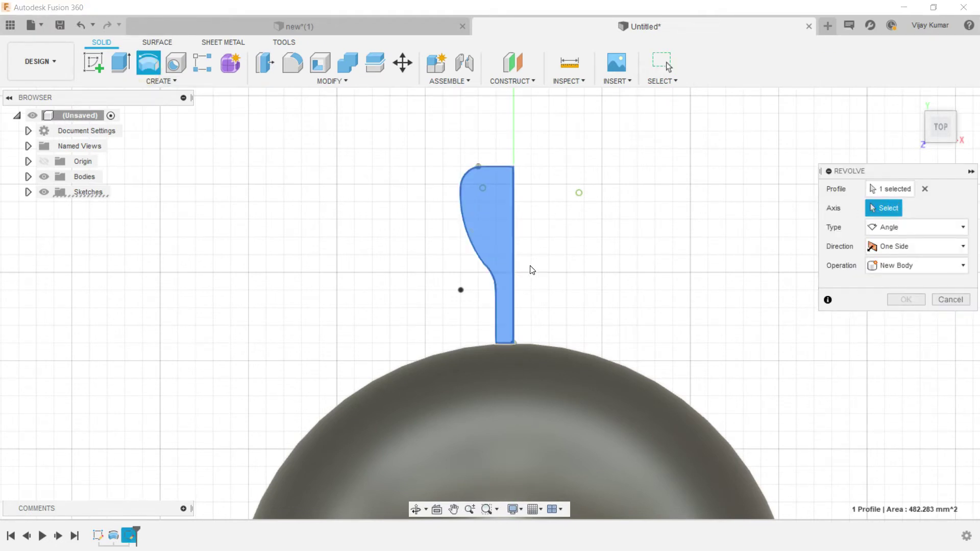
left_click(515, 260)
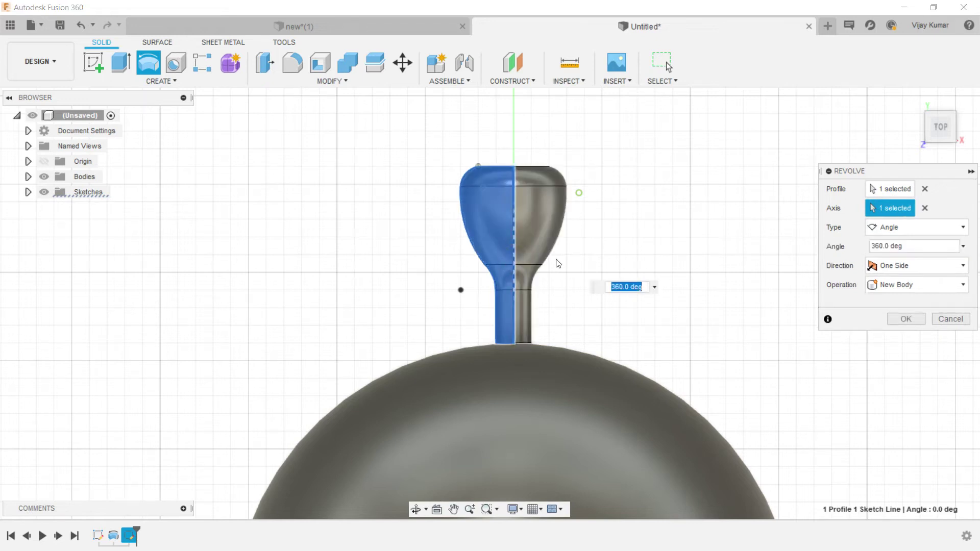
left_click(907, 320)
scroll(549, 383, "down", 3)
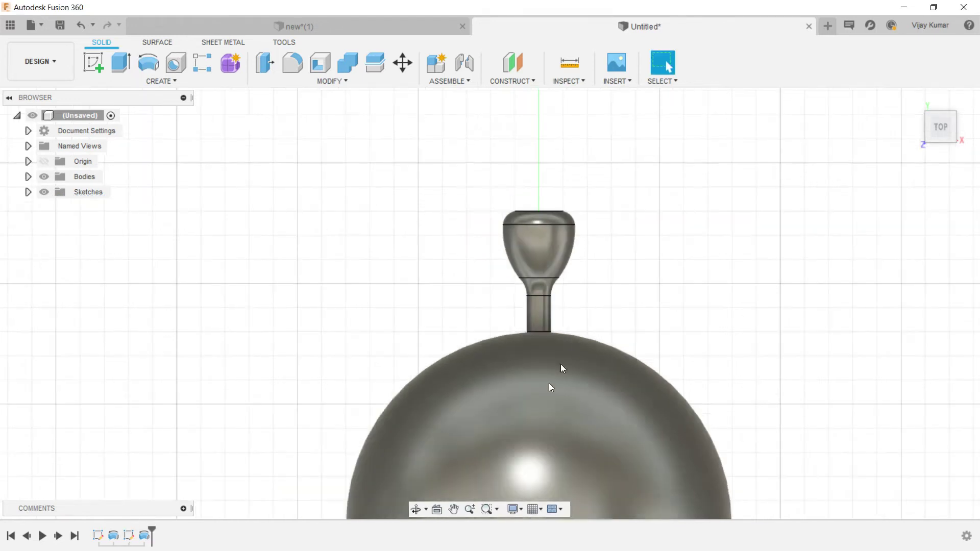
Orbit to a tilted overhead view of the sphere and its single spike.
left_click(413, 509)
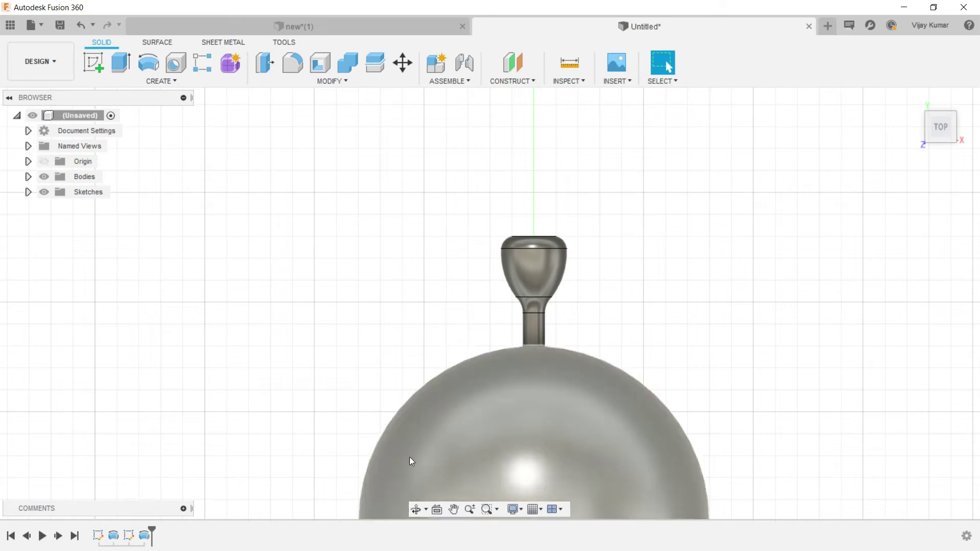
left_click(419, 509)
mouse_move(456, 336)
left_mouse_down()
mouse_move(494, 410)
mouse_move(446, 292)
left_mouse_up()
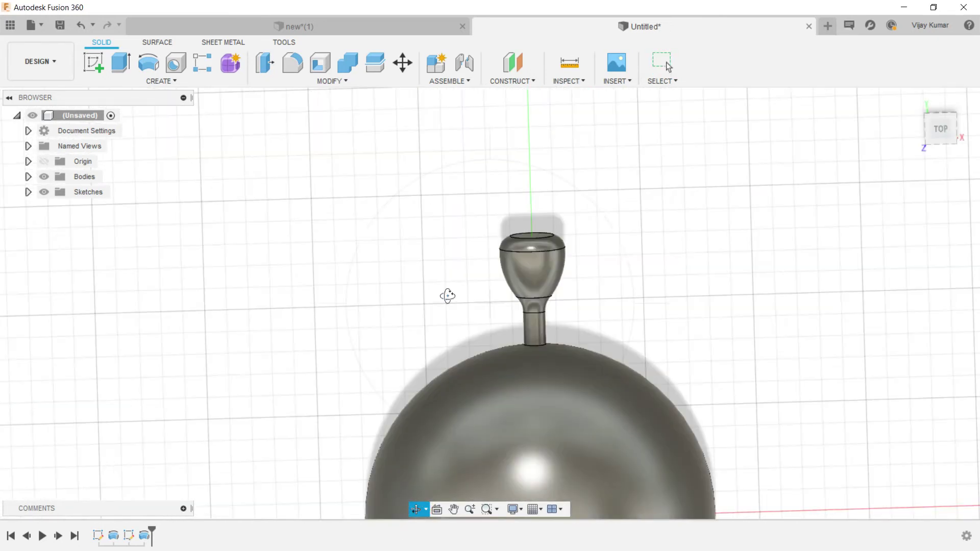
left_click_drag(453, 366, 332, 265)
key("Escape")
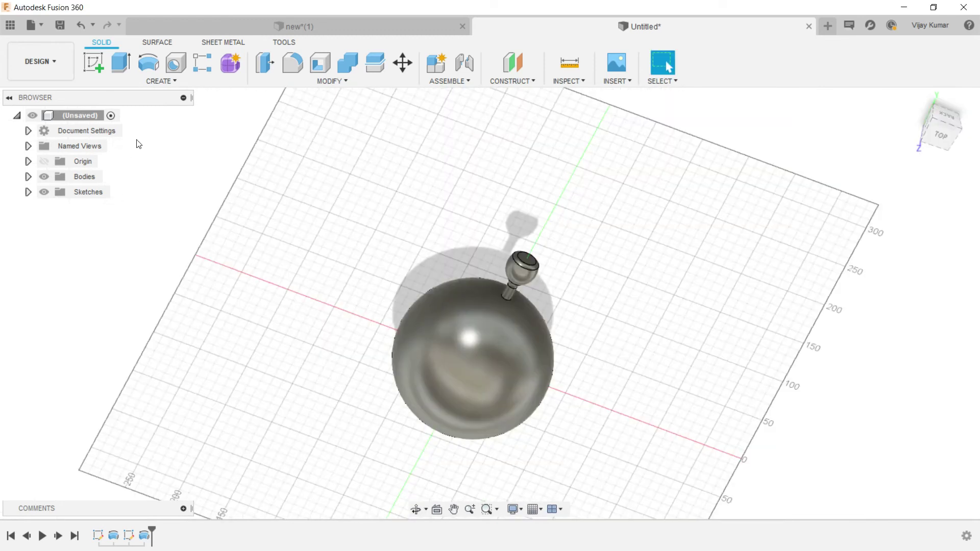
left_click(170, 80)
mouse_move(105, 374)
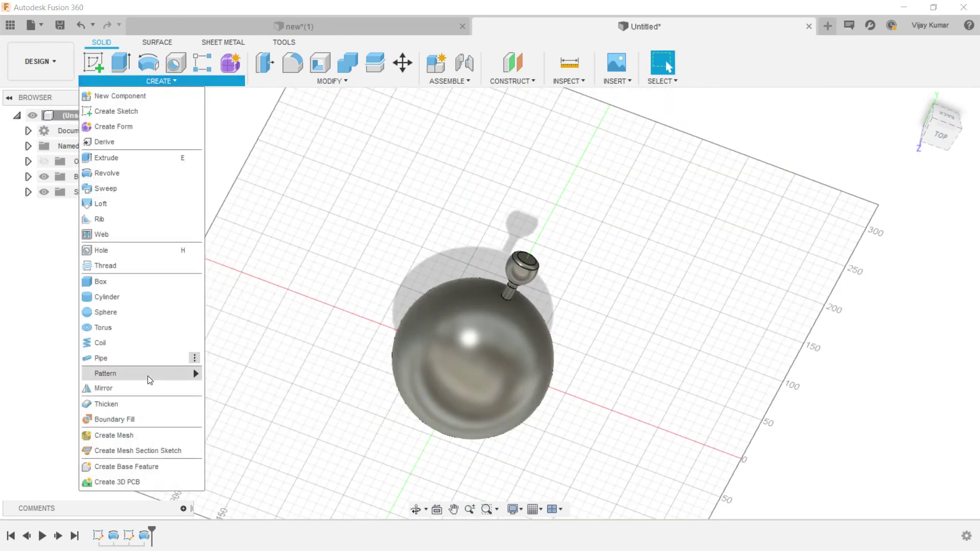
Circular-pattern the spike around the chosen axis over a 180° angle with 8 copies.
left_click(212, 392)
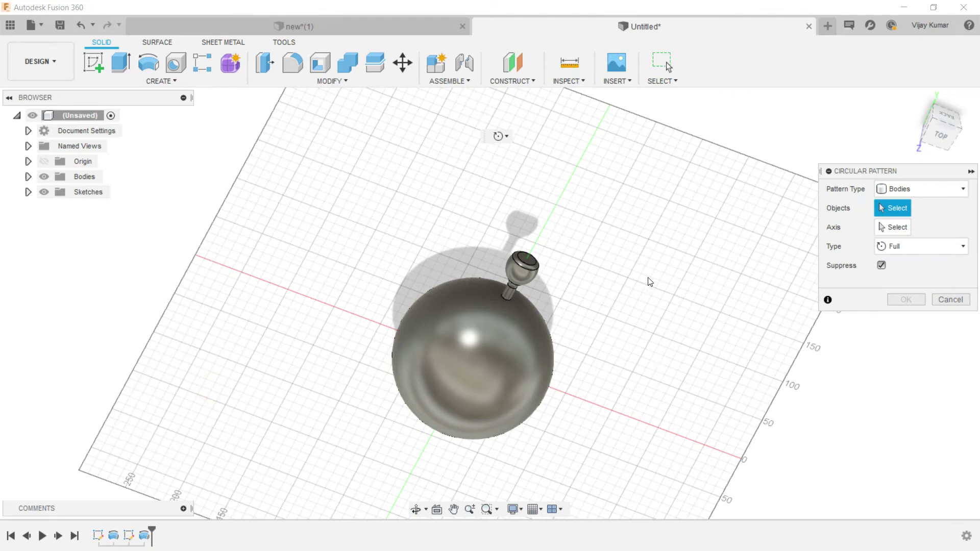
left_click(521, 277)
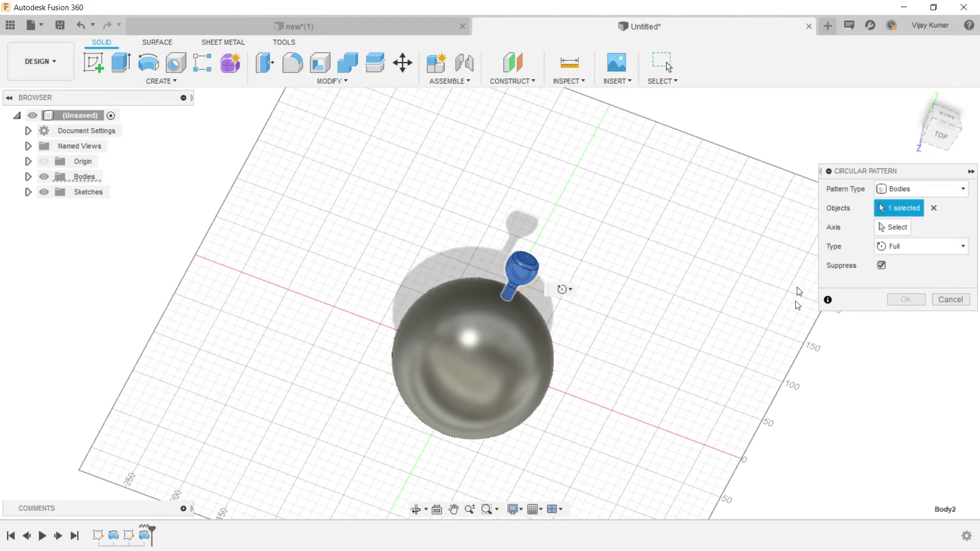
left_click(893, 227)
left_click(535, 383)
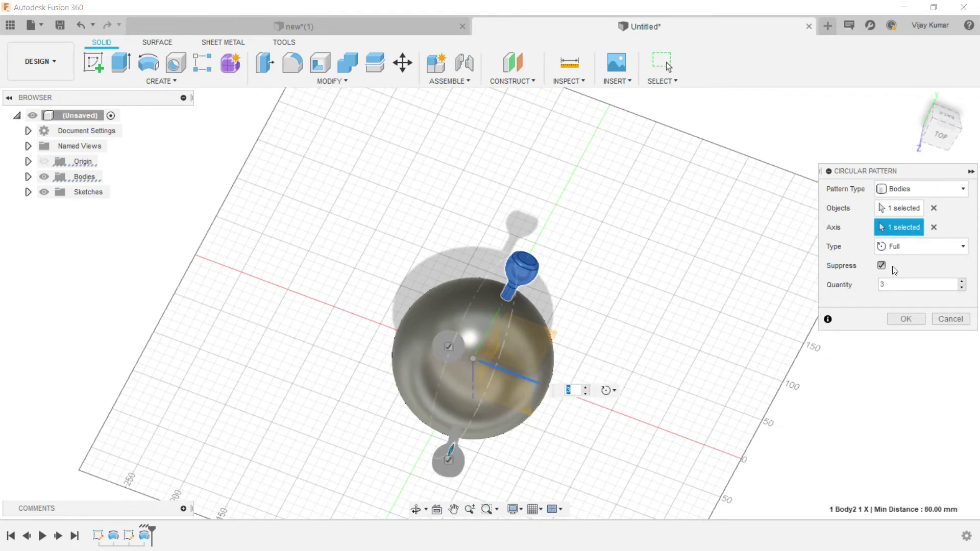
left_click(893, 247)
left_click(880, 280)
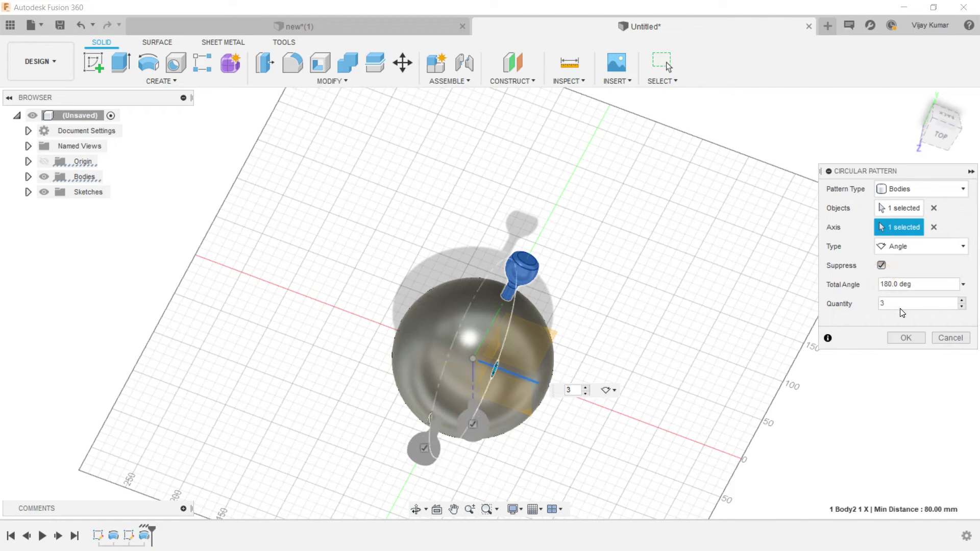
left_click(959, 300)
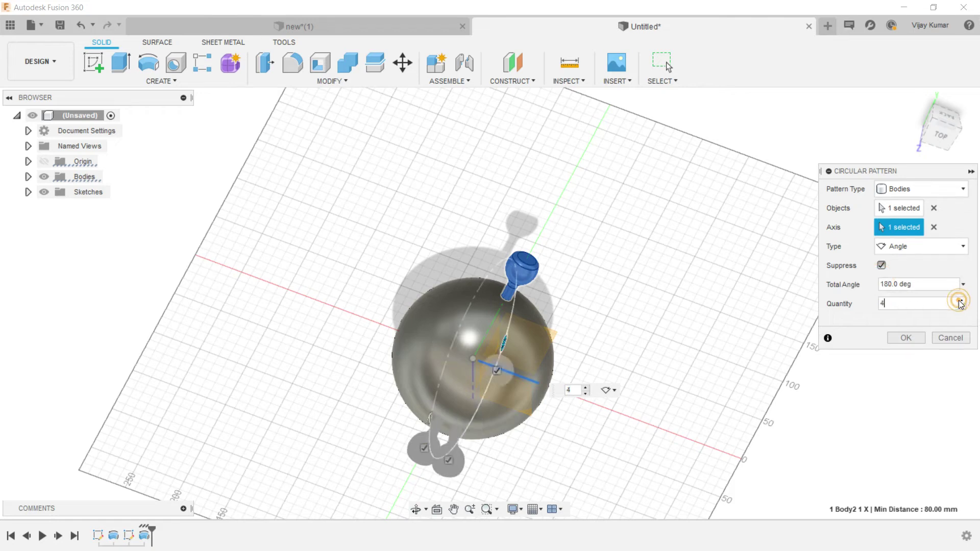
left_click(959, 300)
left_click(959, 300)
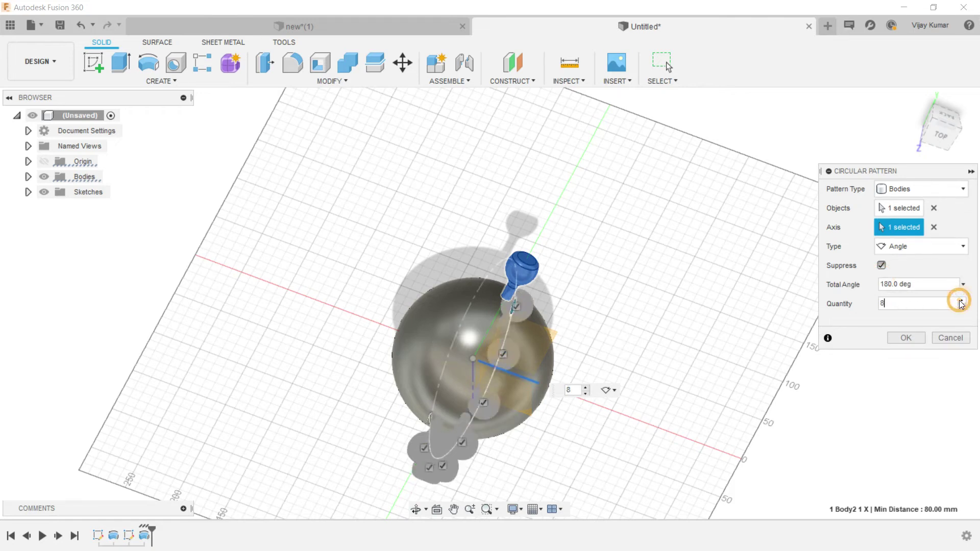
left_click(906, 338)
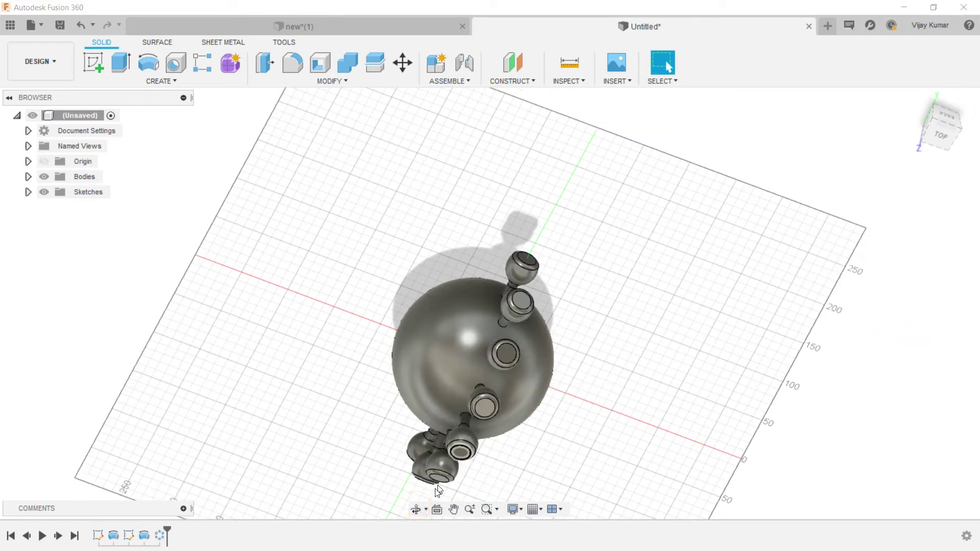
Orbit sideways to inspect the eight spikes fanning around the sphere.
left_click(415, 508)
mouse_move(454, 439)
left_mouse_down()
mouse_move(492, 420)
mouse_move(485, 468)
mouse_move(452, 468)
mouse_move(443, 445)
left_mouse_up()
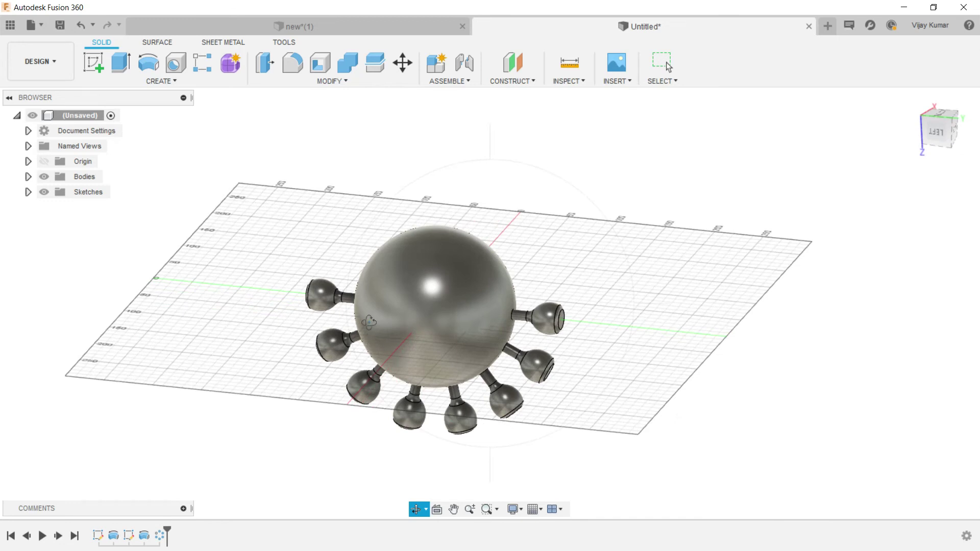
key("Escape")
Start a second circular pattern and select all eight spike bodies.
scroll(328, 244, "up", 2)
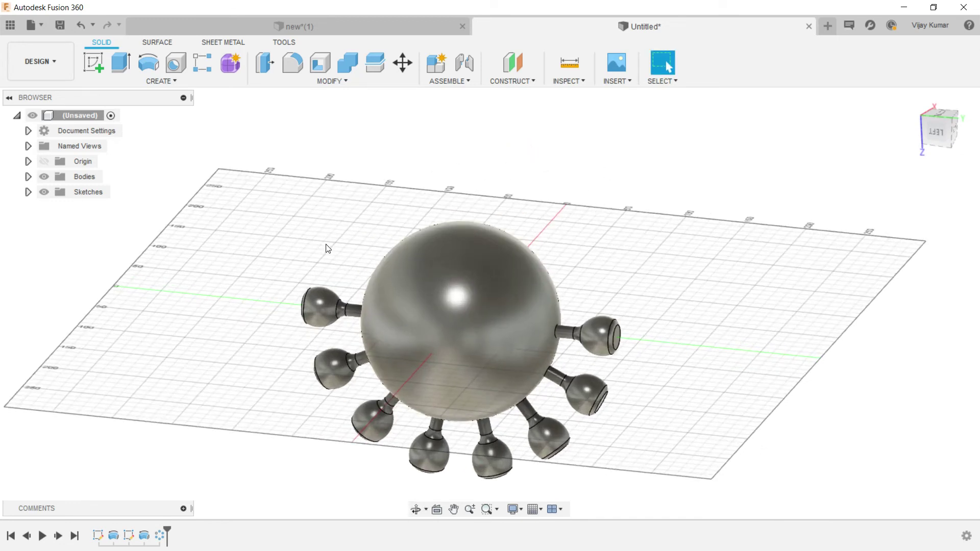
scroll(697, 216, "down", 2)
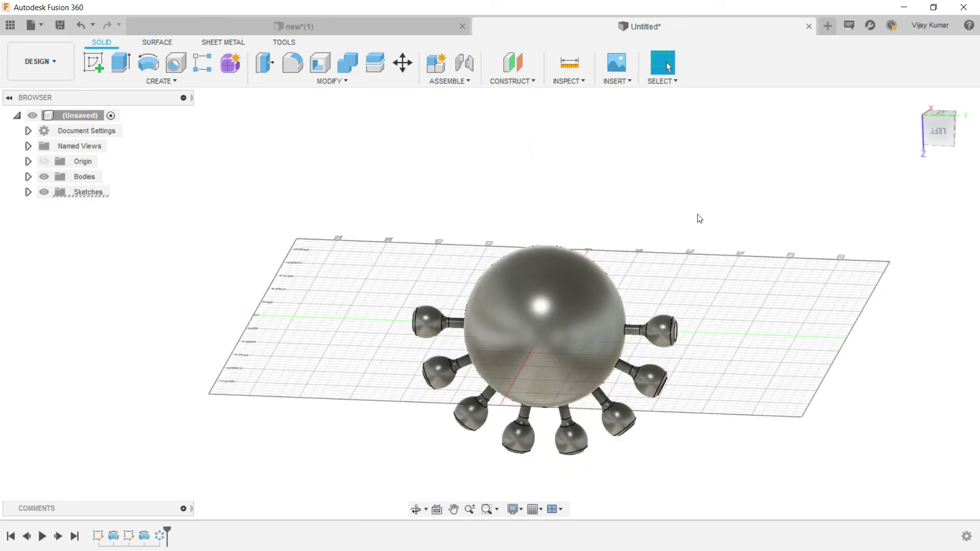
left_click(162, 81)
mouse_move(115, 372)
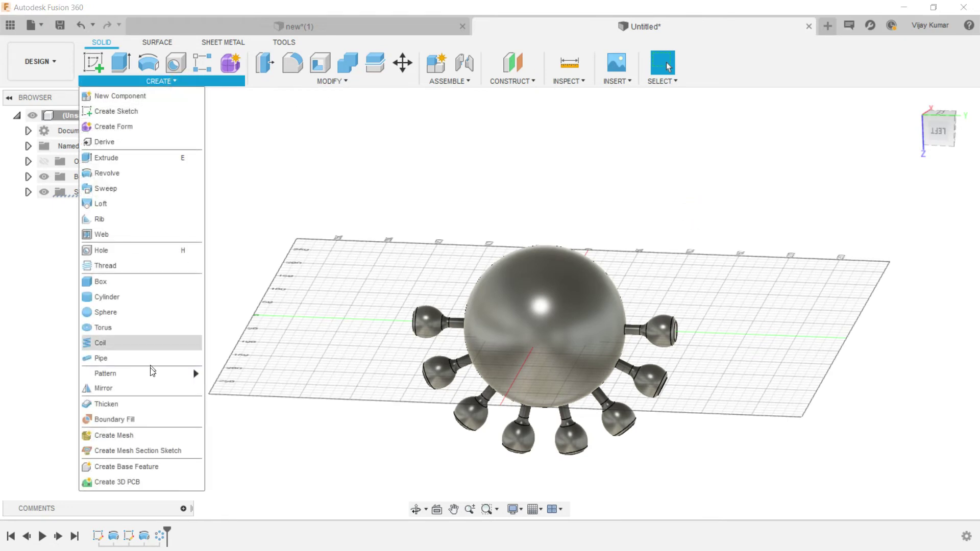
left_click(233, 392)
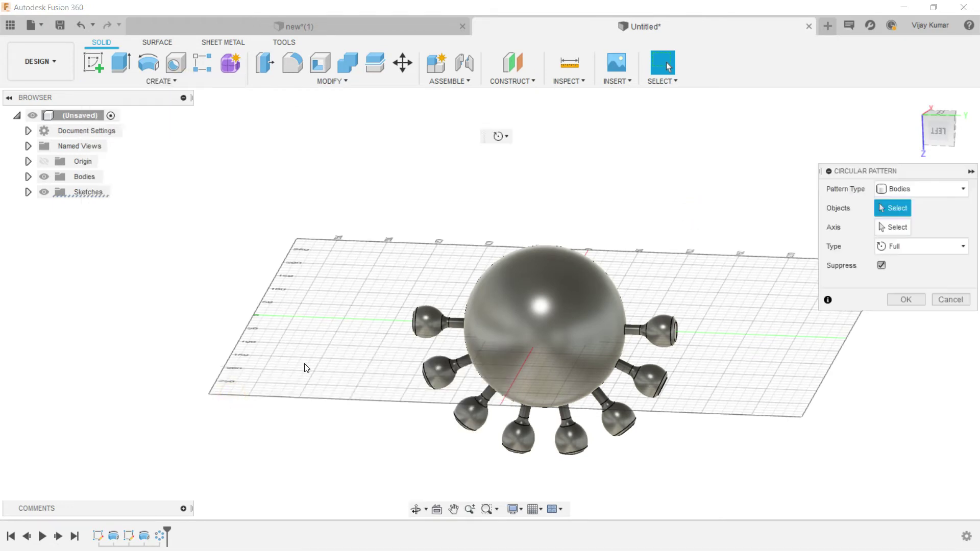
left_click(662, 339)
left_click(654, 396)
left_click(616, 424)
left_click(571, 445)
left_click(522, 440)
left_click(466, 417)
left_click(436, 360)
left_click(435, 321)
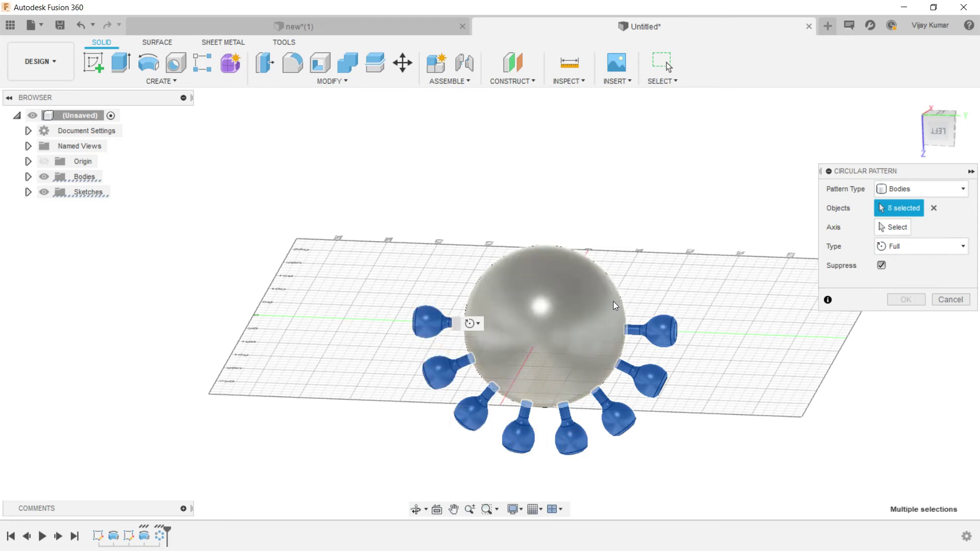
Repeat the eight spikes 8 times around the sphere's vertical axis.
left_click(889, 231)
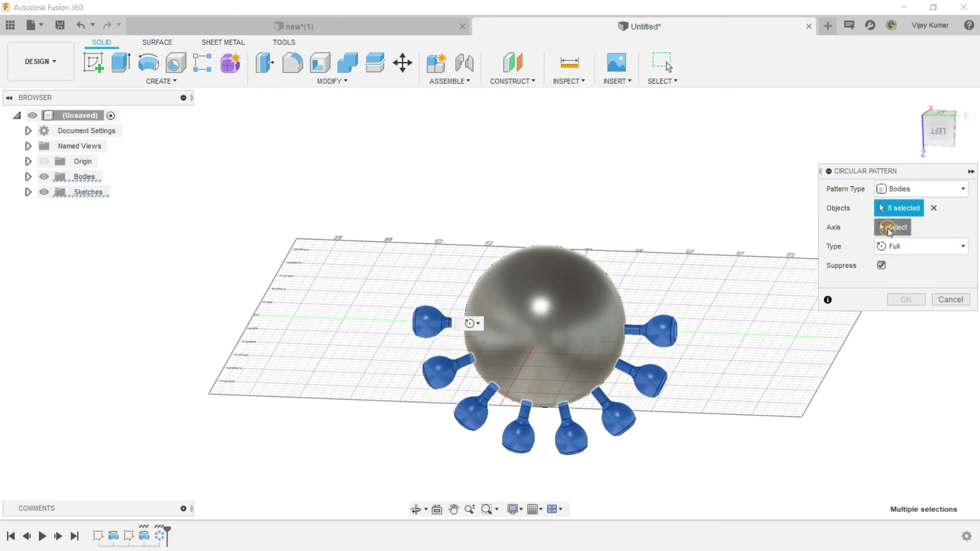
left_click(602, 335)
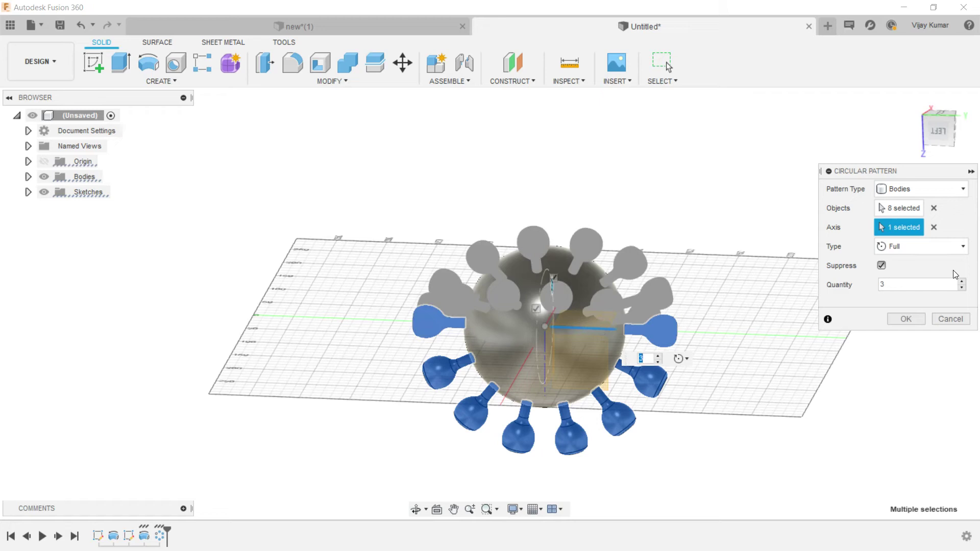
left_click(961, 281)
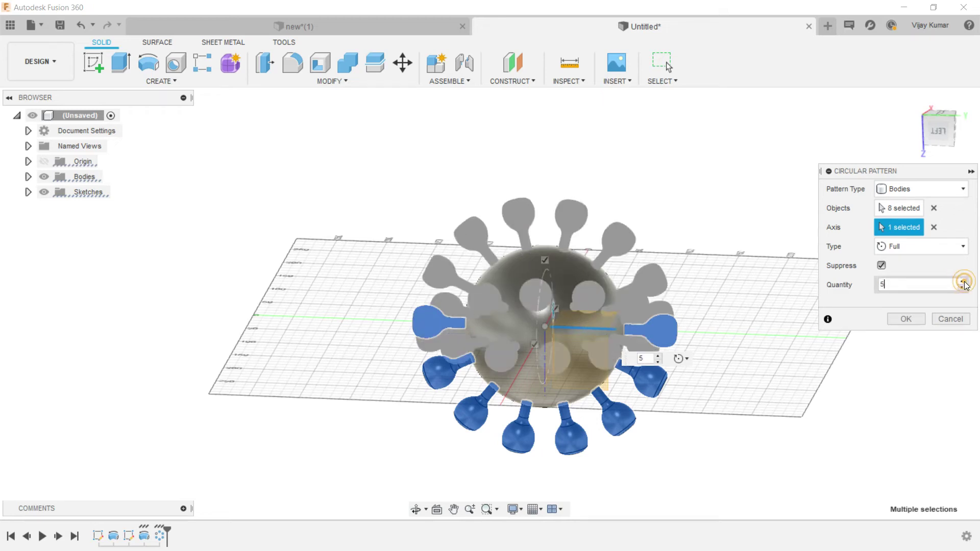
left_click(962, 282)
left_click(963, 282)
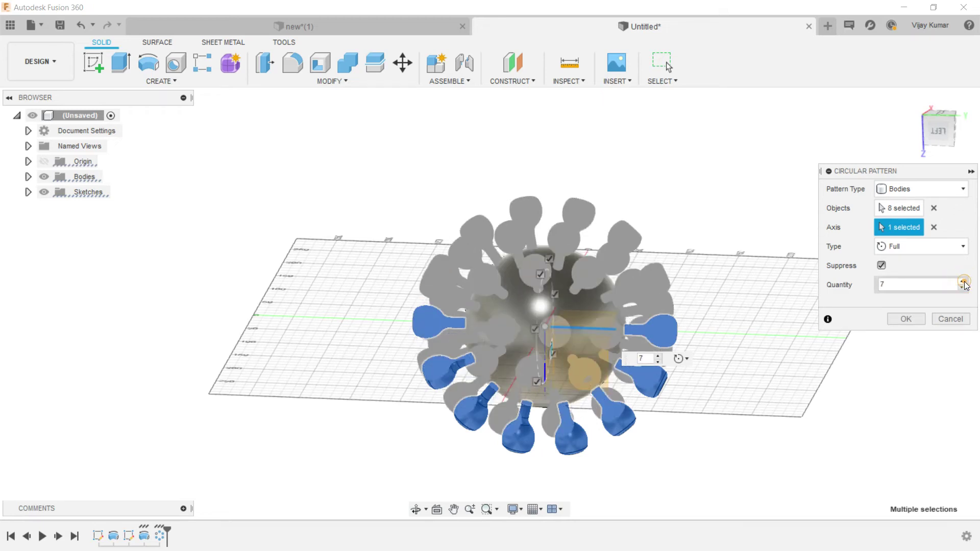
left_click(916, 319)
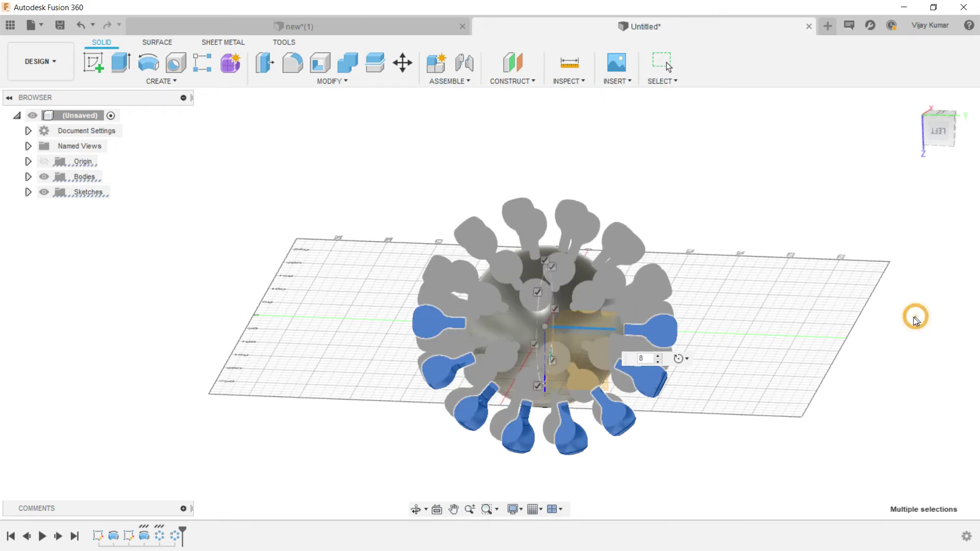
left_click(423, 509)
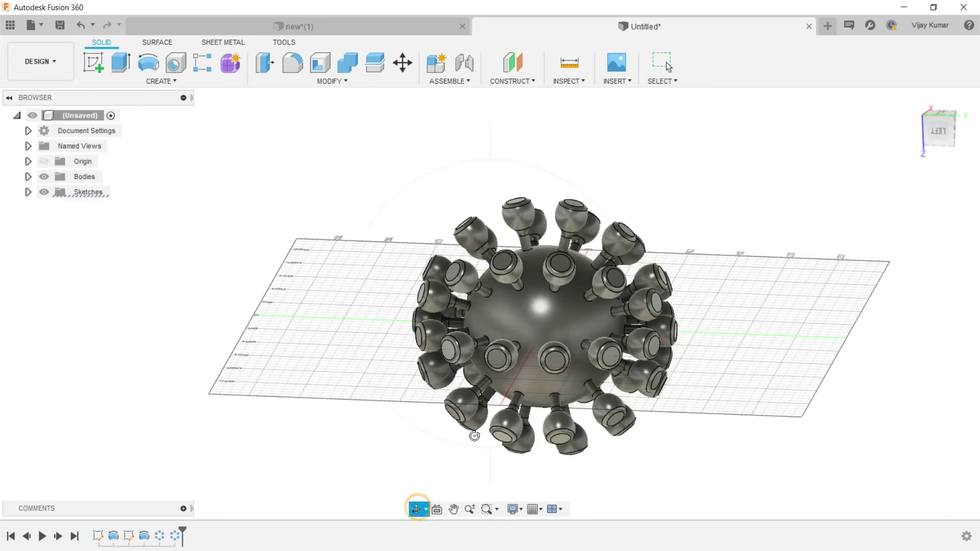
Turn off the layout grid and orbit the model to a back-right view.
left_click(542, 509)
left_click(532, 428)
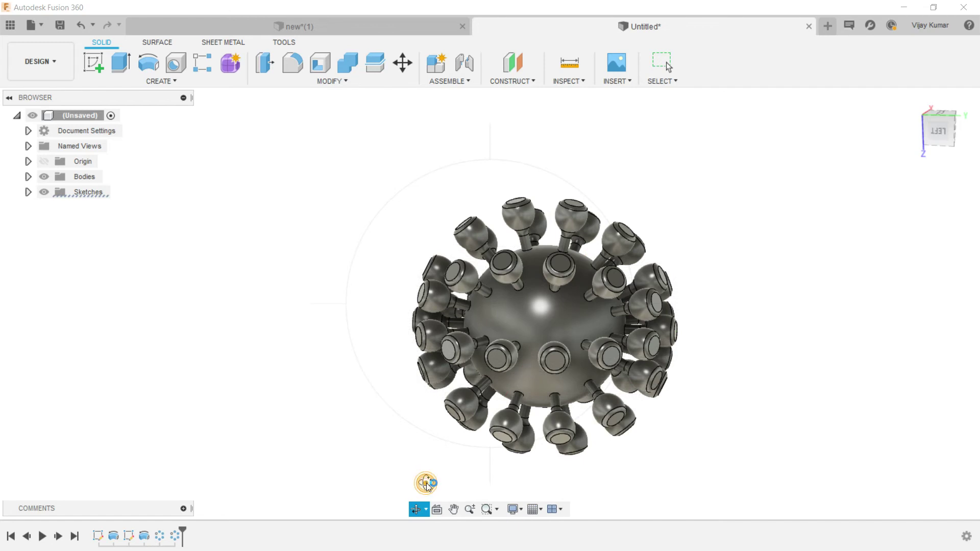
left_click_drag(426, 481, 627, 203)
left_click_drag(585, 271, 464, 296)
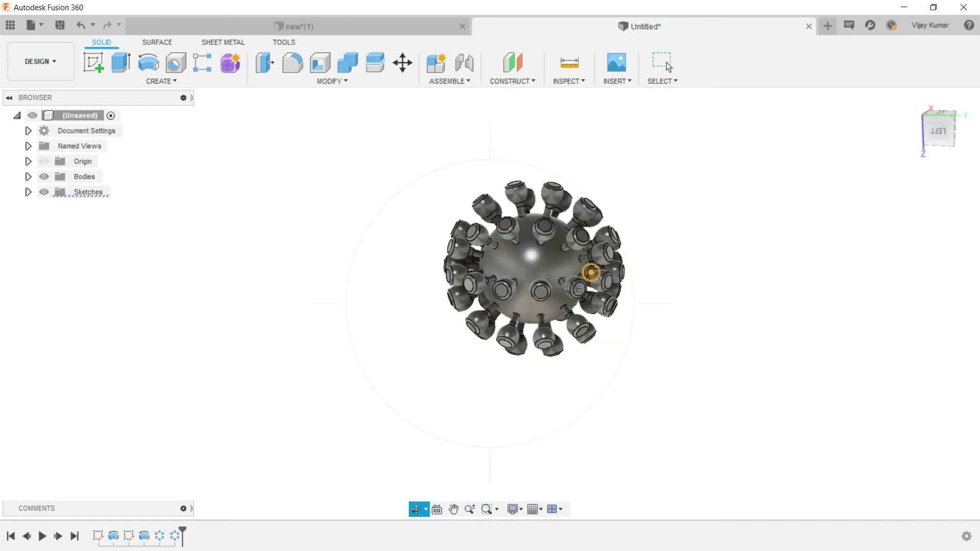
left_click_drag(460, 254, 440, 238)
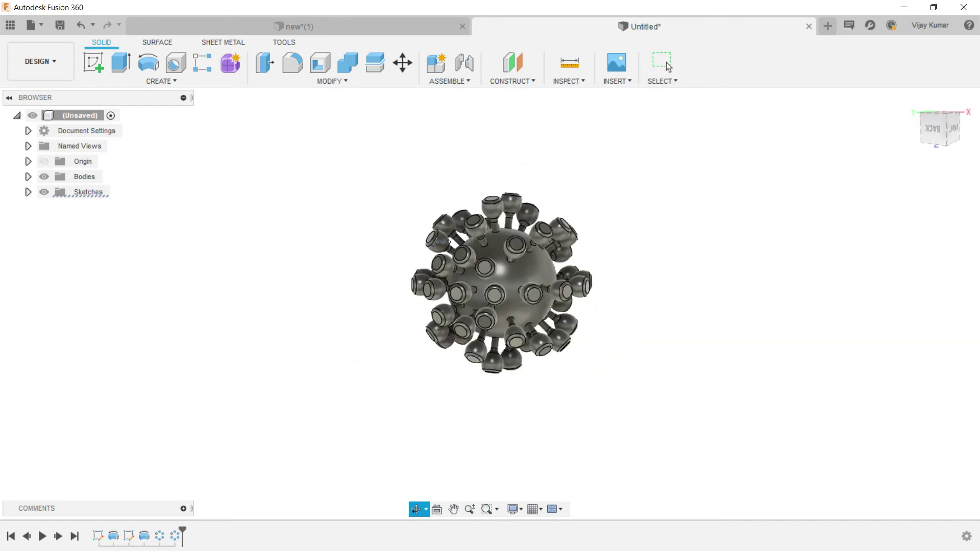
left_click_drag(501, 301, 448, 247)
Exit orbit, zoom in, and window-select the entire virus model.
right_click(304, 219)
left_click(332, 219)
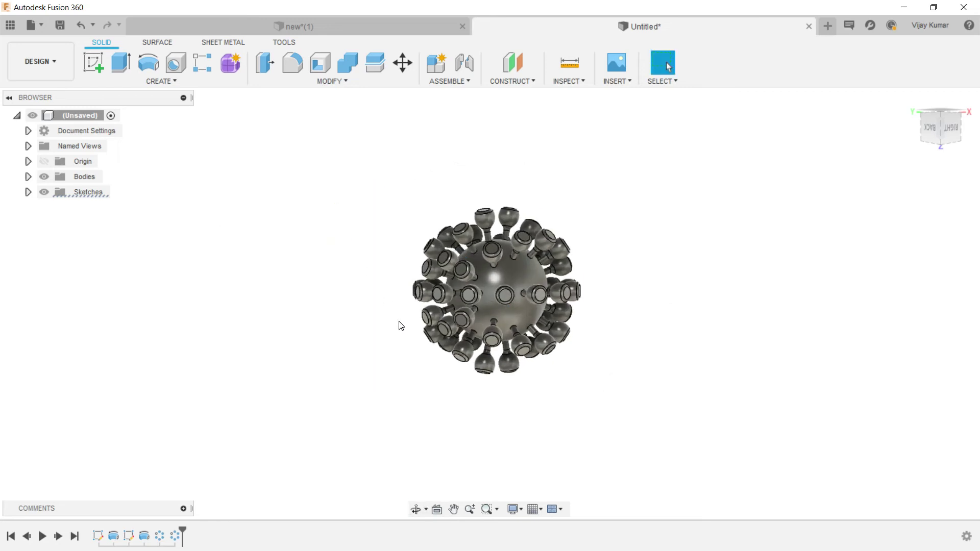
scroll(504, 240, "up", 2)
scroll(504, 240, "up", 2)
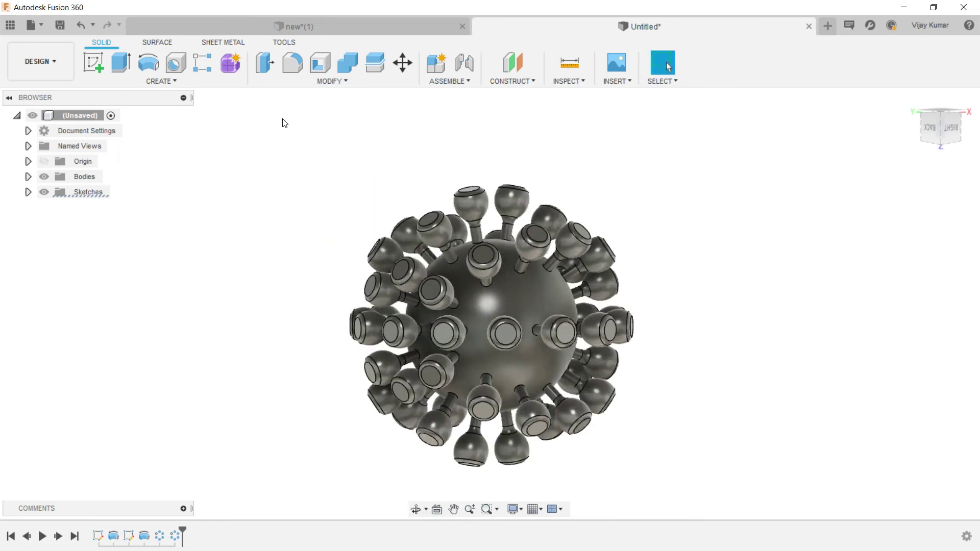
left_click_drag(676, 491, 313, 151)
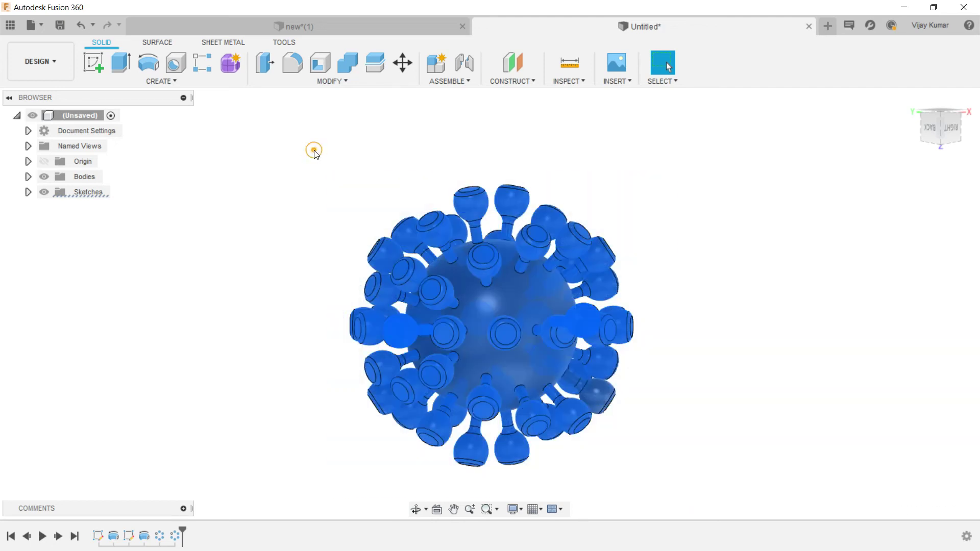
Window-select the sphere and all spikes and join them into one body with Combine.
left_click(327, 162)
left_click_drag(681, 500, 317, 151)
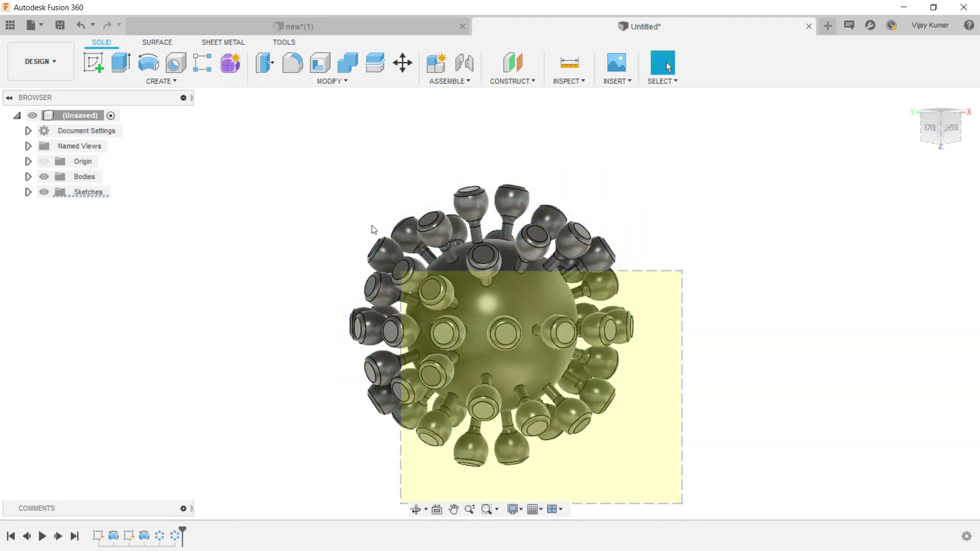
left_click(317, 148)
left_click_drag(697, 487, 331, 151)
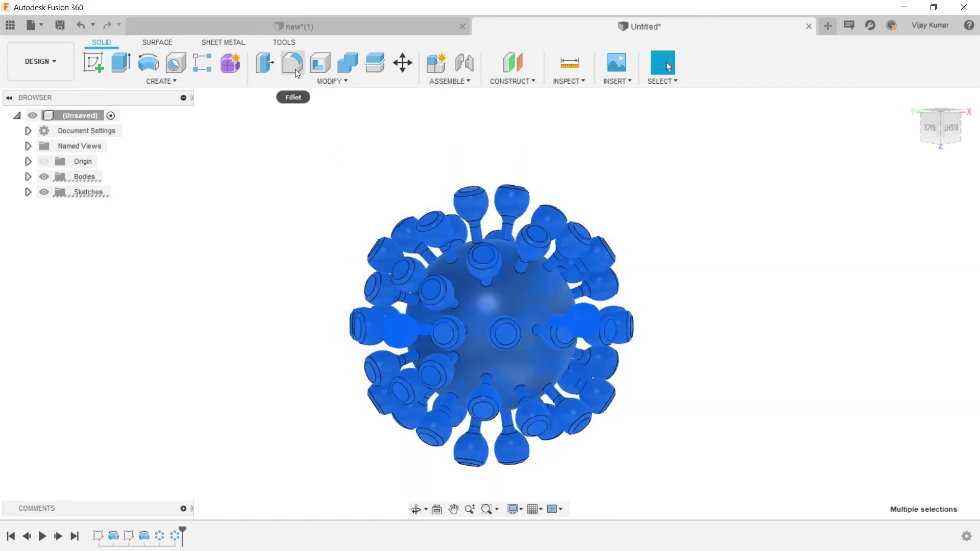
left_click(426, 95)
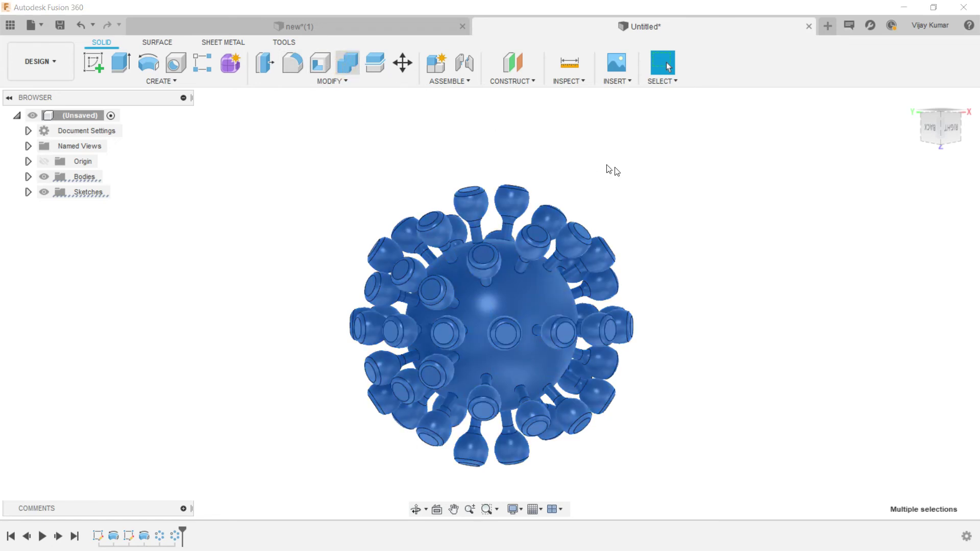
left_click(913, 305)
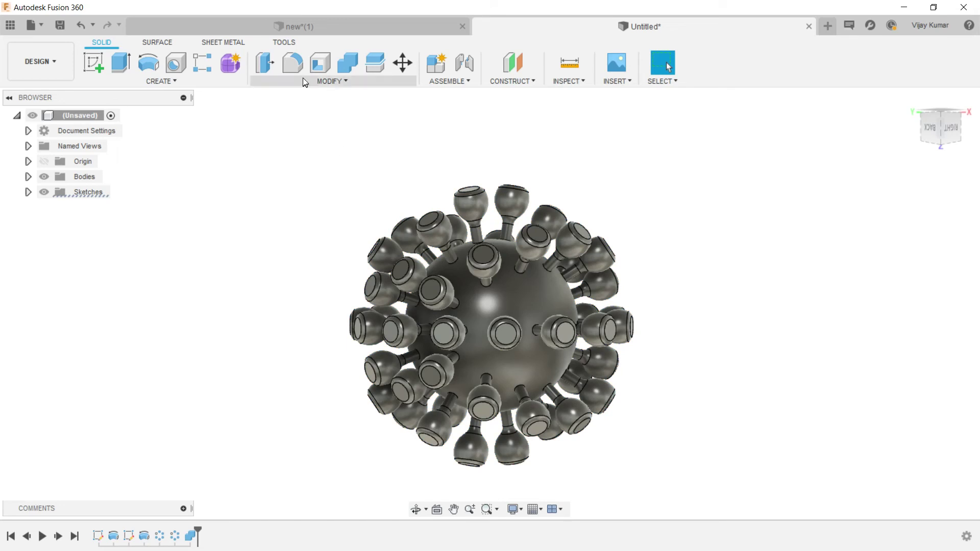
Apply a 7 mm rule fillet on all edges of the sphere face where spikes join.
left_click(295, 63)
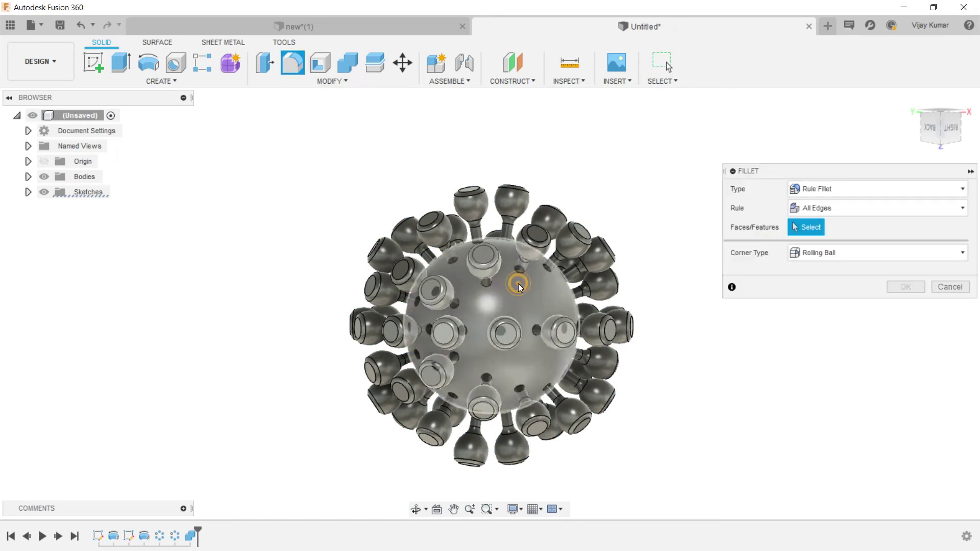
left_click(519, 283)
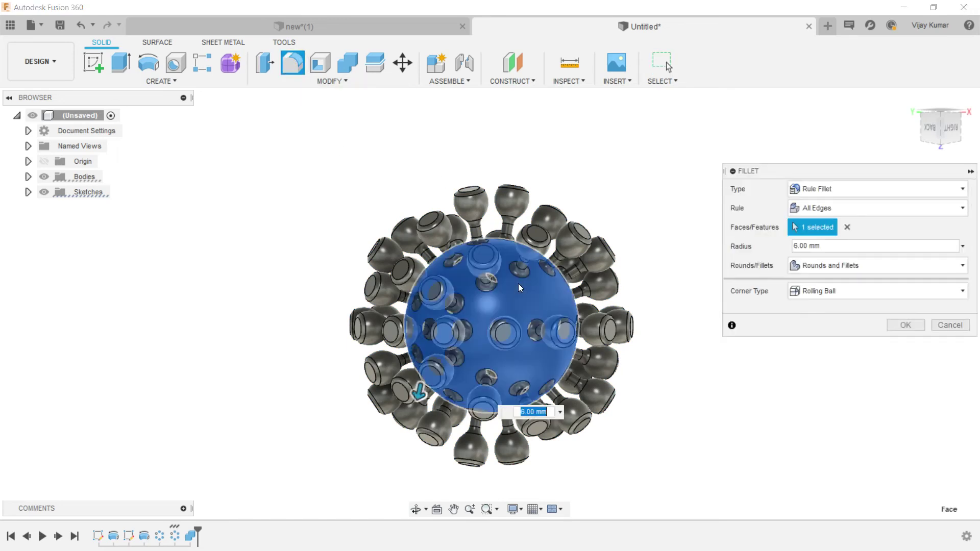
left_click(828, 247)
type("7")
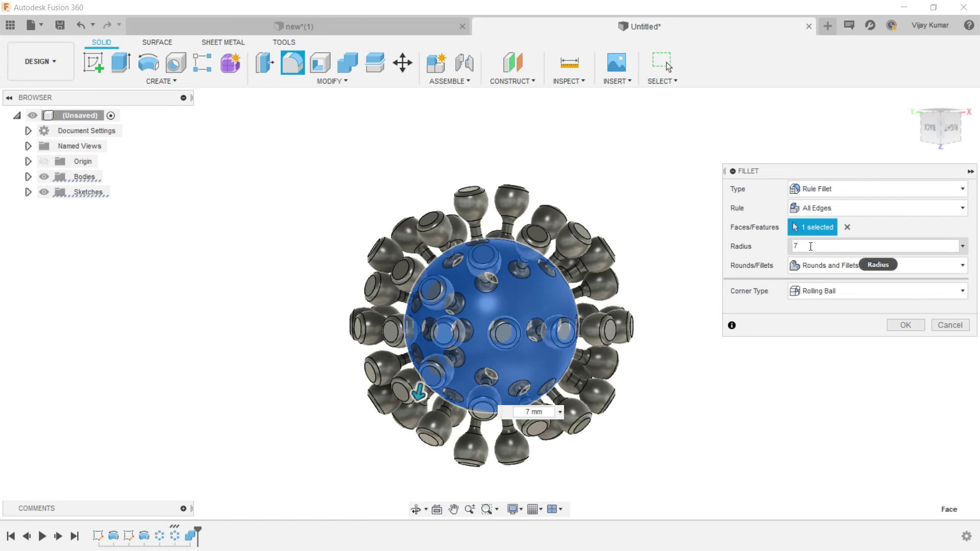
left_click(893, 324)
left_click(892, 322)
left_click(416, 509)
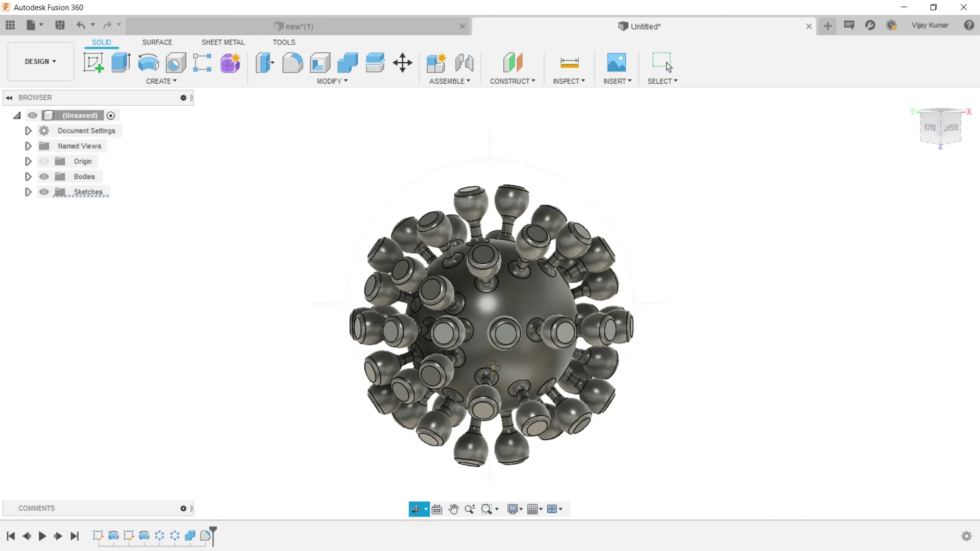
Select the whole model and drag Plastic - Matte (Red) onto it from the Appearance library.
left_click_drag(485, 331, 484, 435)
scroll(484, 433, "up", 3)
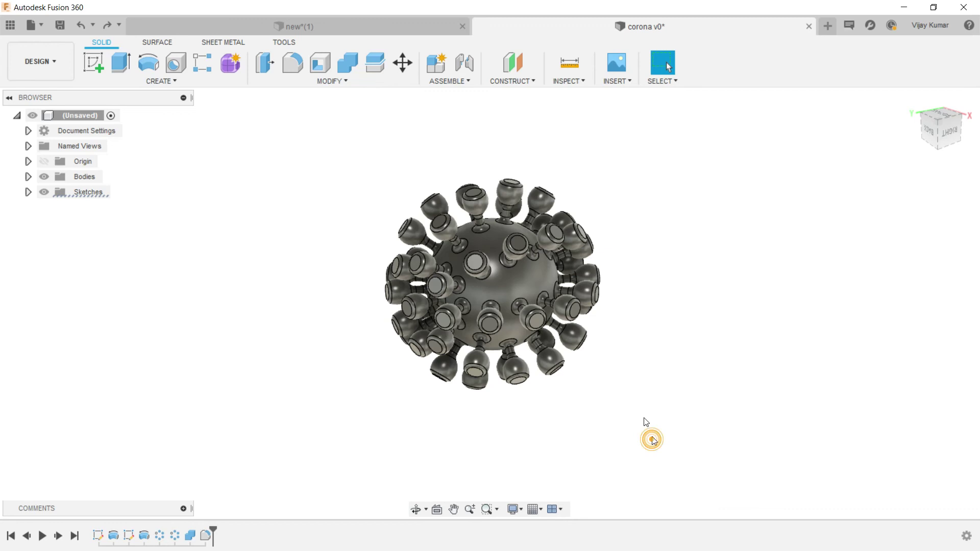
left_click_drag(649, 437, 342, 138)
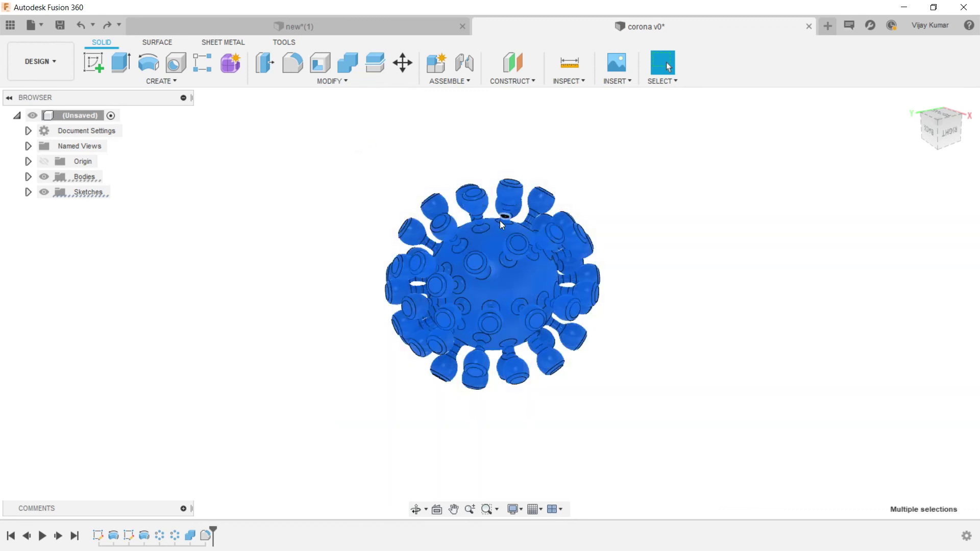
right_click(507, 199)
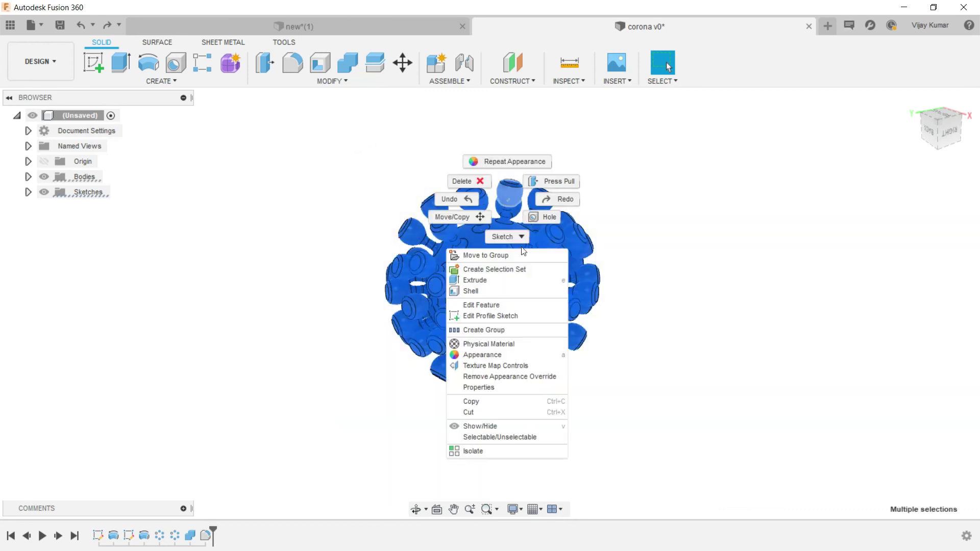
left_click(503, 356)
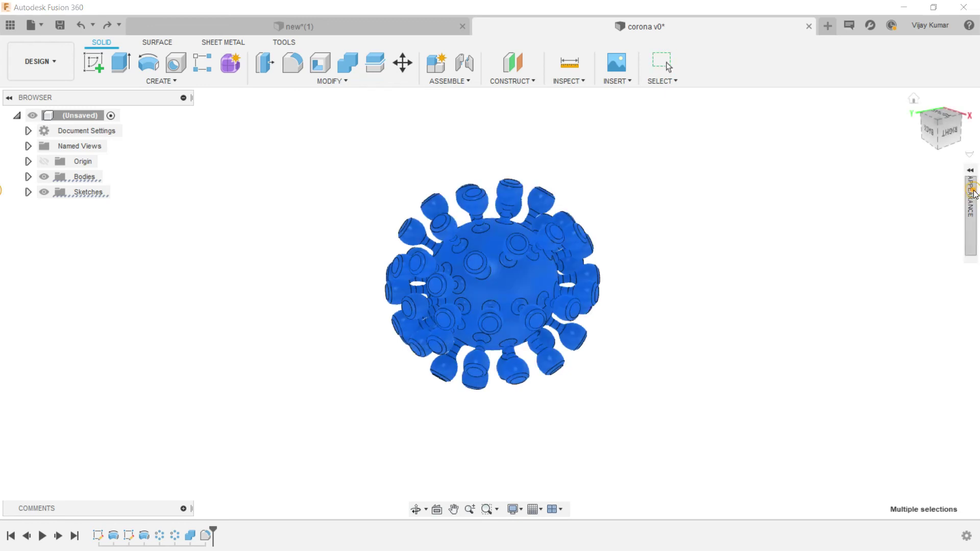
scroll(796, 449, "down", 2)
scroll(796, 454, "down", 3)
scroll(797, 460, "up", 3)
left_click_drag(788, 449, 526, 277)
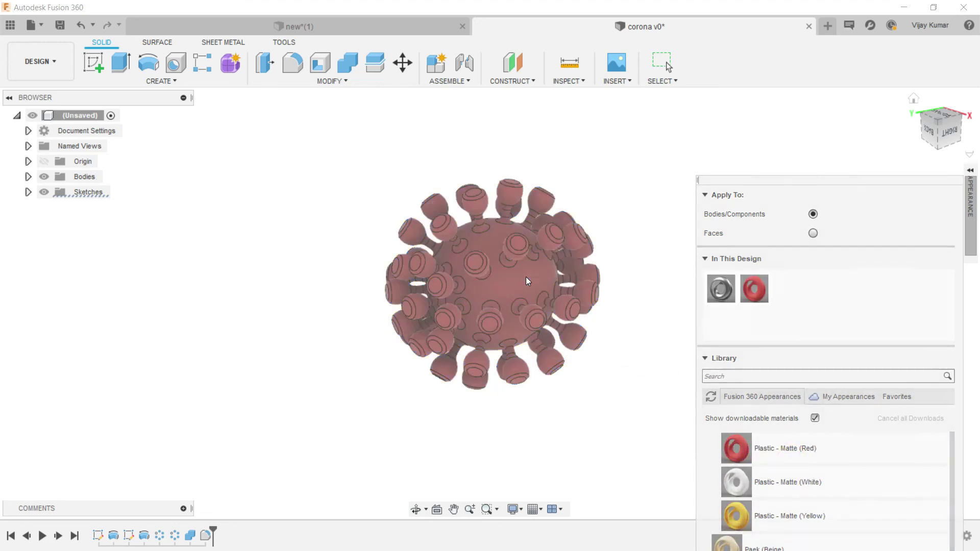
key("Escape")
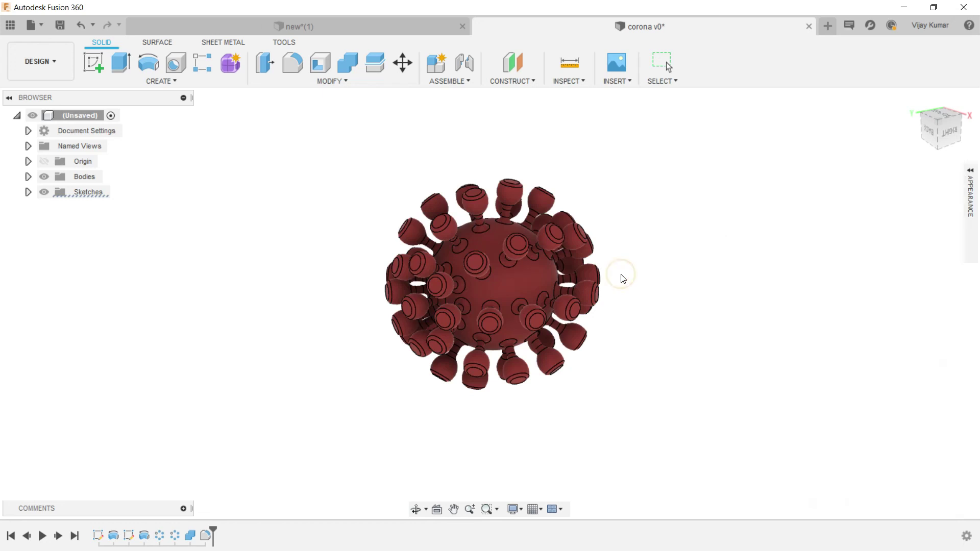
Download Powder Coat - Rough (White) and apply it to the central sphere face.
right_click(529, 324)
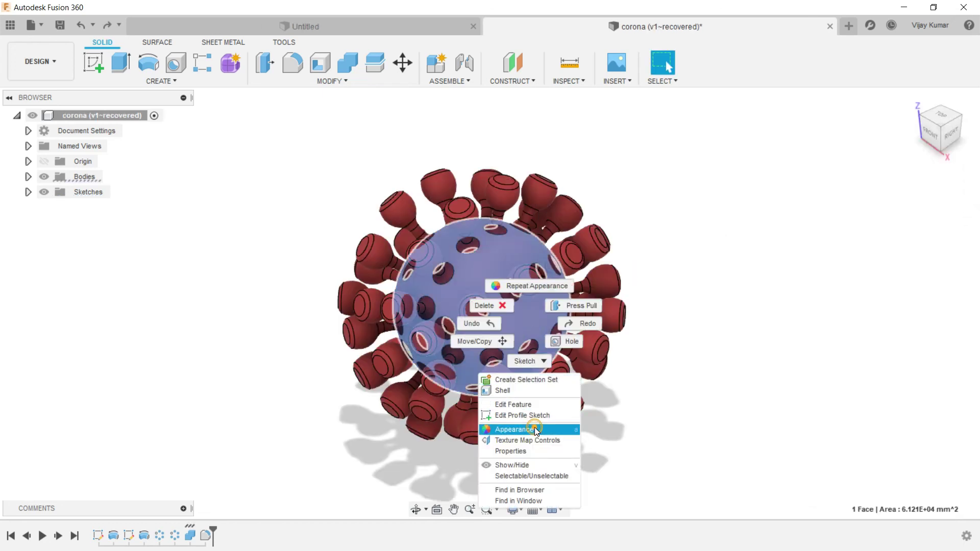
left_click(534, 427)
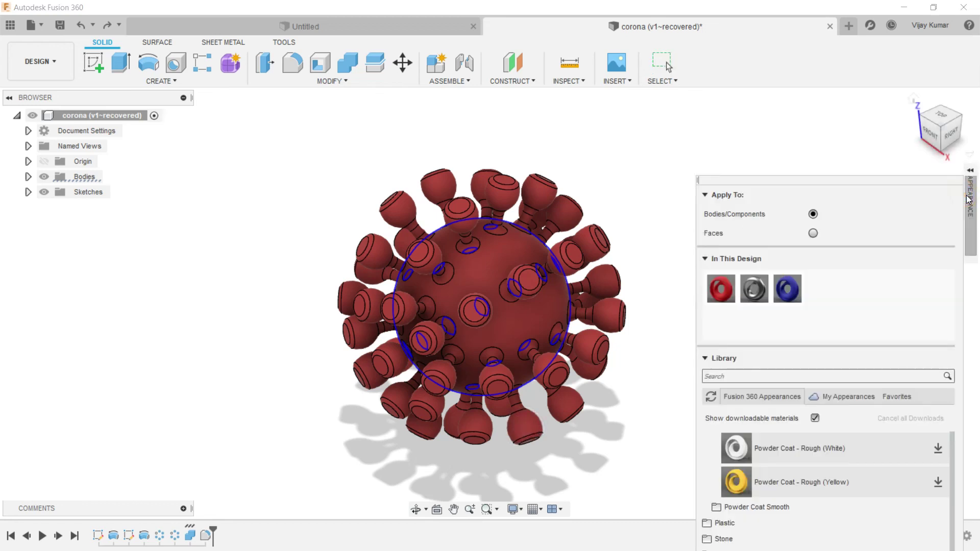
left_click(938, 484)
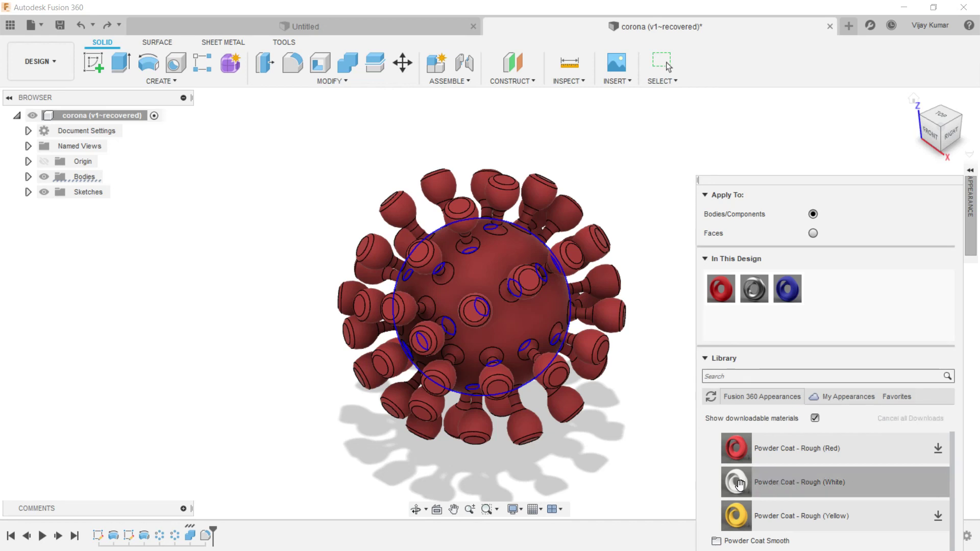
left_click_drag(562, 373, 504, 326)
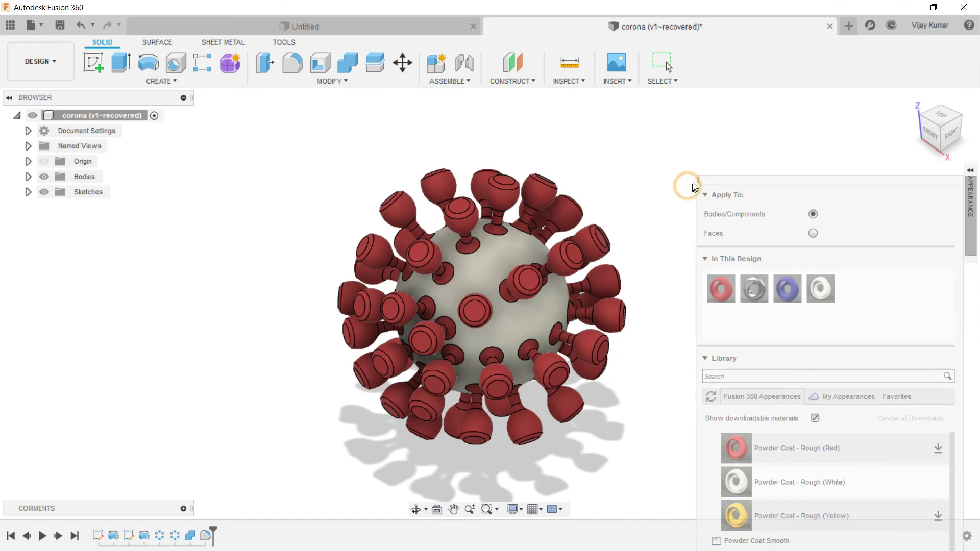
key("F6")
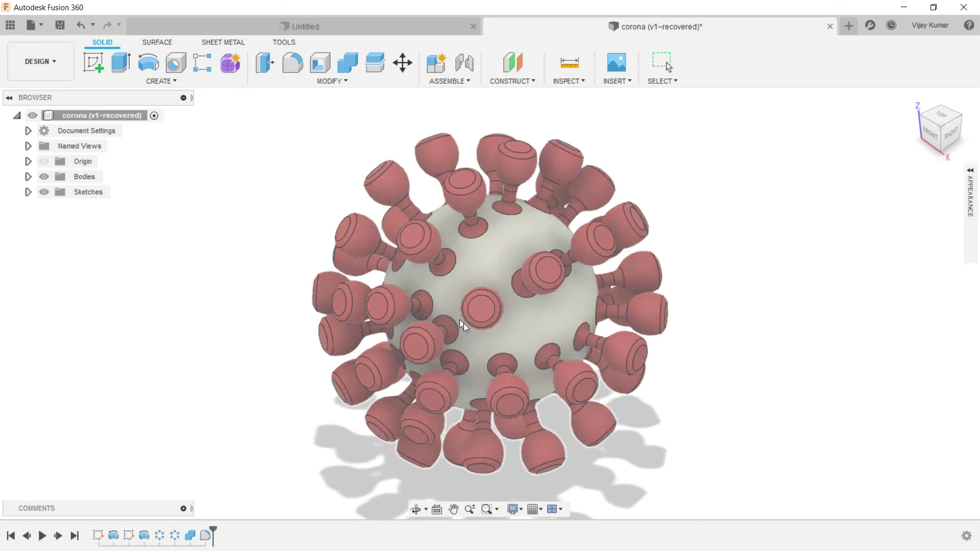
left_click(421, 510)
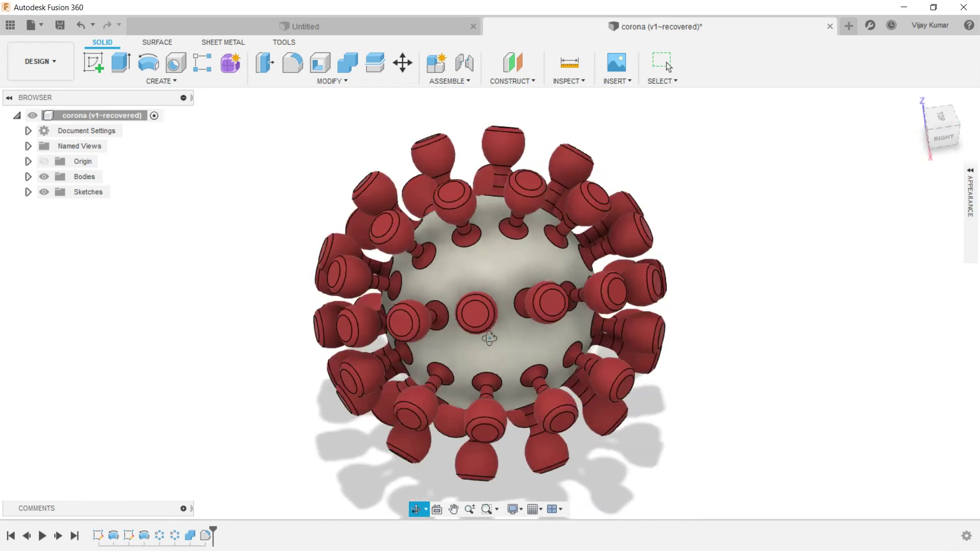